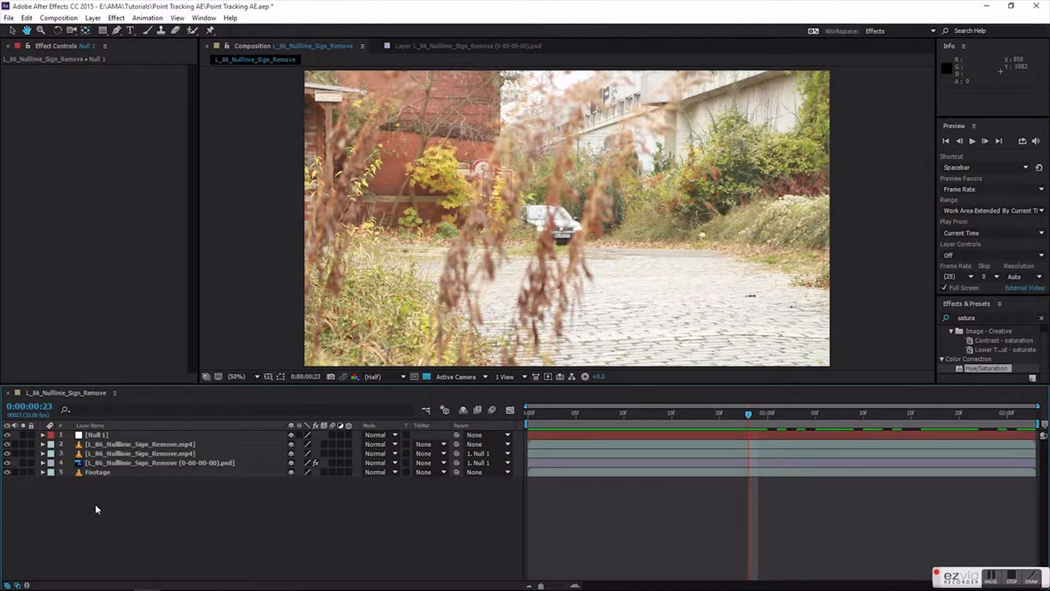
Preview the composition full screen with the topmost L_86_Nulllinie_Sign_Remove.mp4 layer hidden
left_click(7, 445)
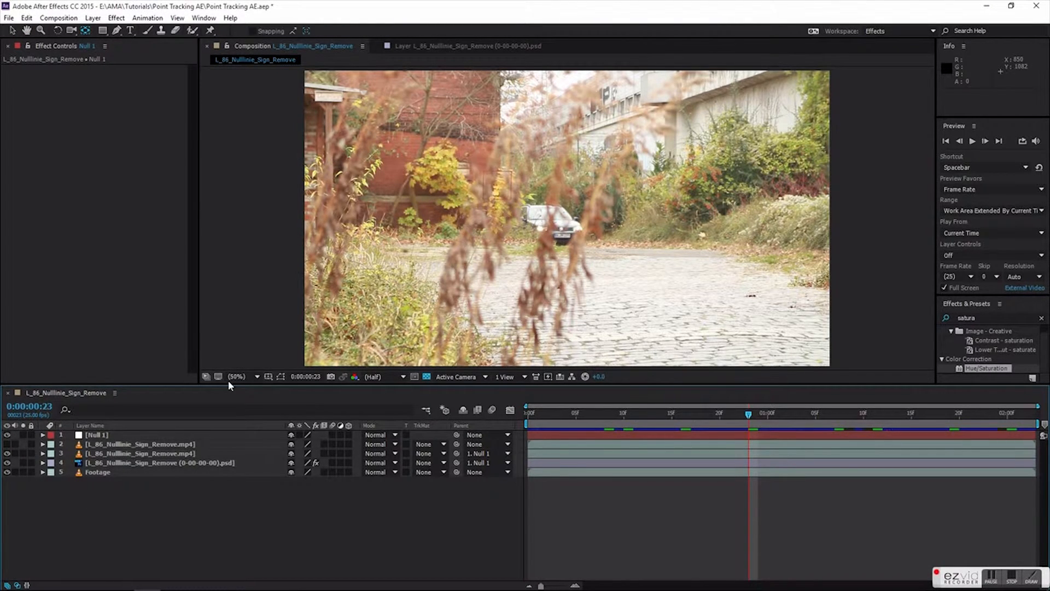
key("space")
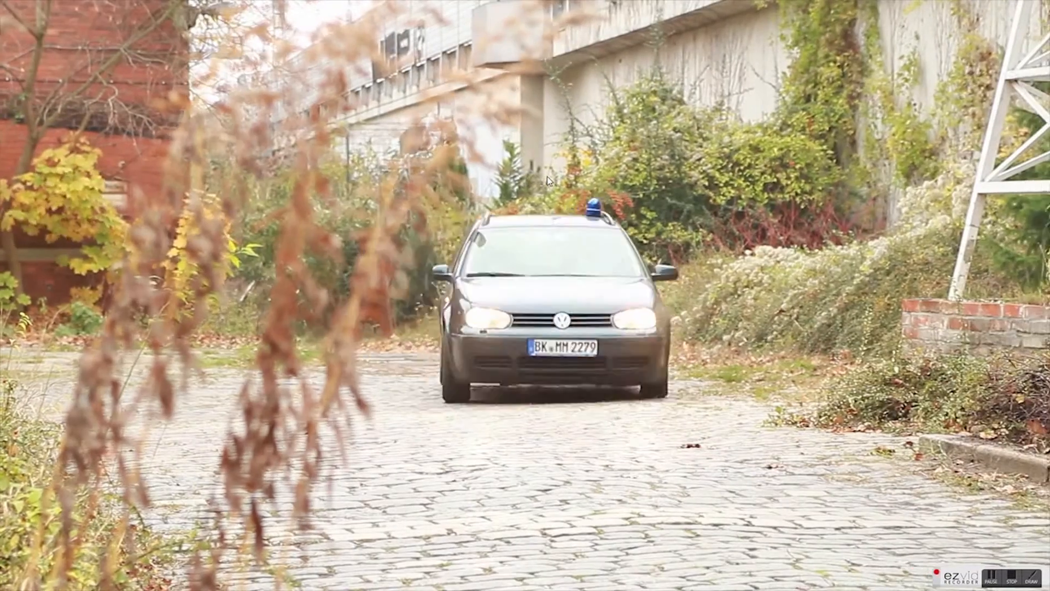
key("space")
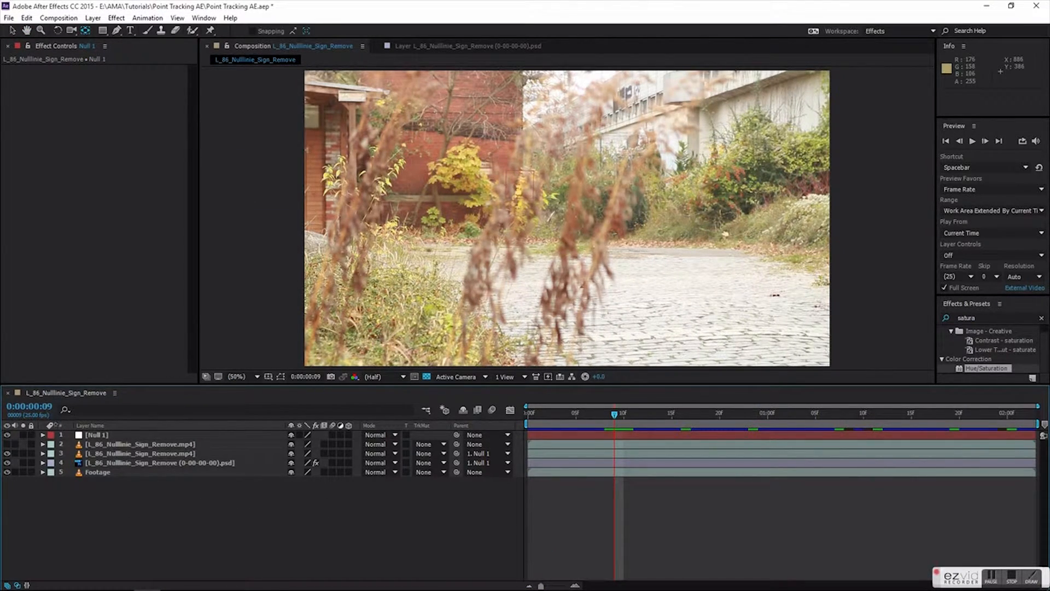
Delete all five layers from the composition, including the null, the PSD and the footage
left_click(6, 435)
left_click_drag(284, 542, 66, 350)
key("Delete")
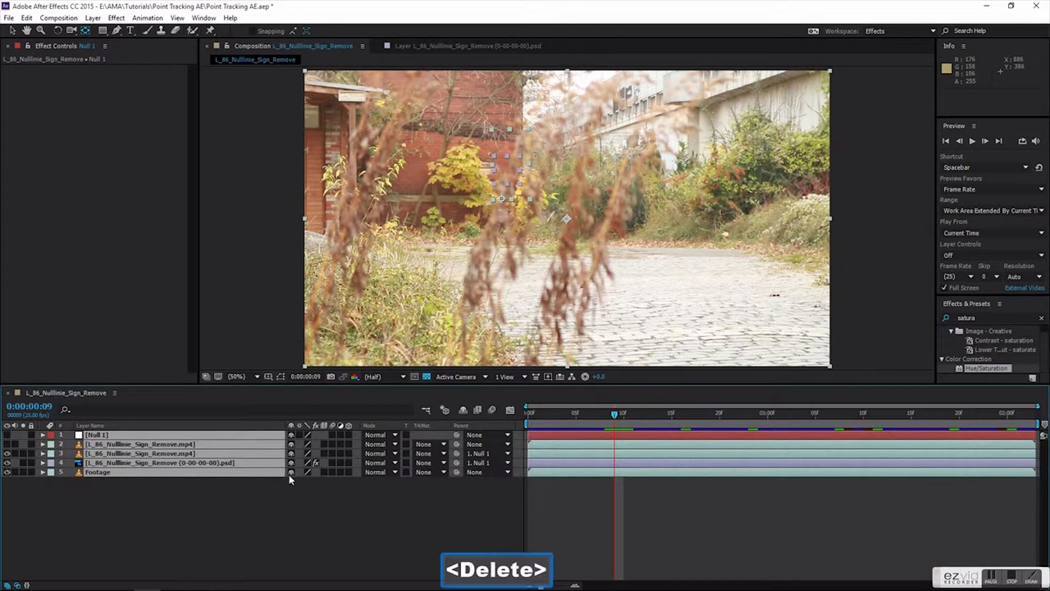
Import the L_86_Nulllinie_Sign_Remove clip and delete every older item from the project, including the Solids folder
key("ctrl+i")
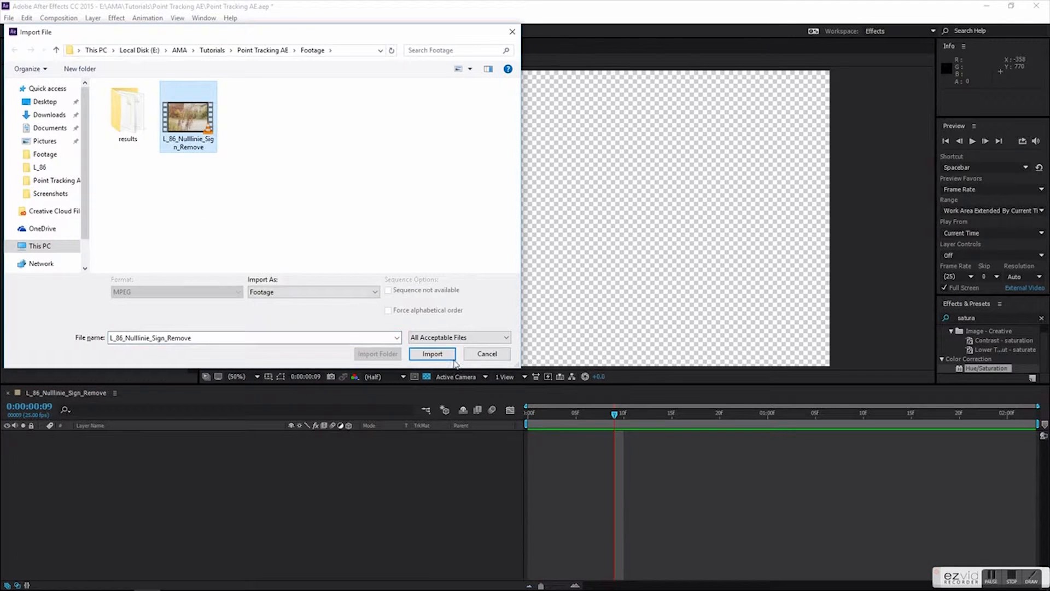
left_click(429, 354)
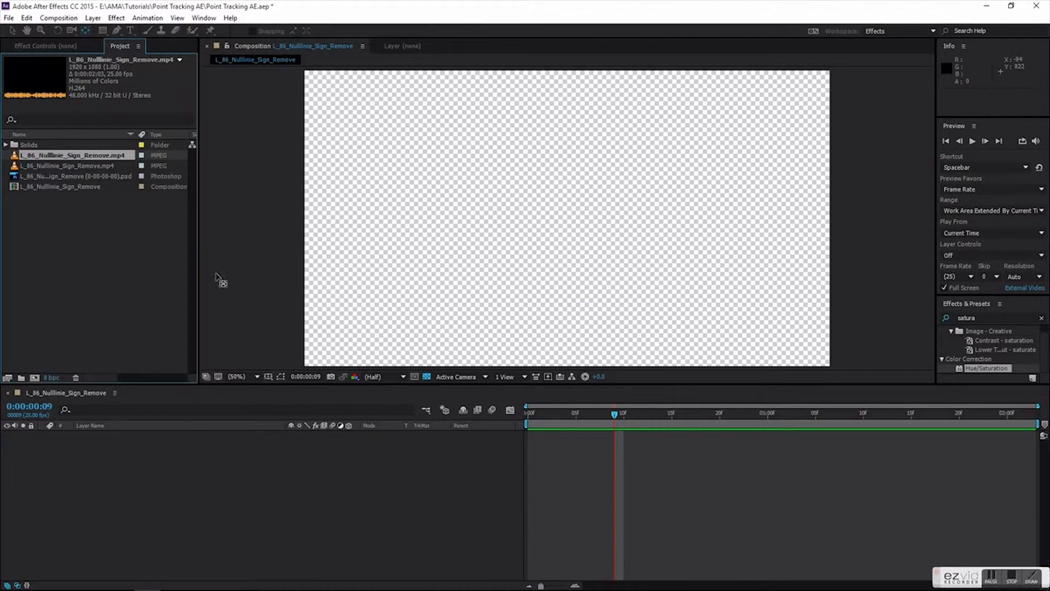
left_click_drag(67, 232, 62, 170)
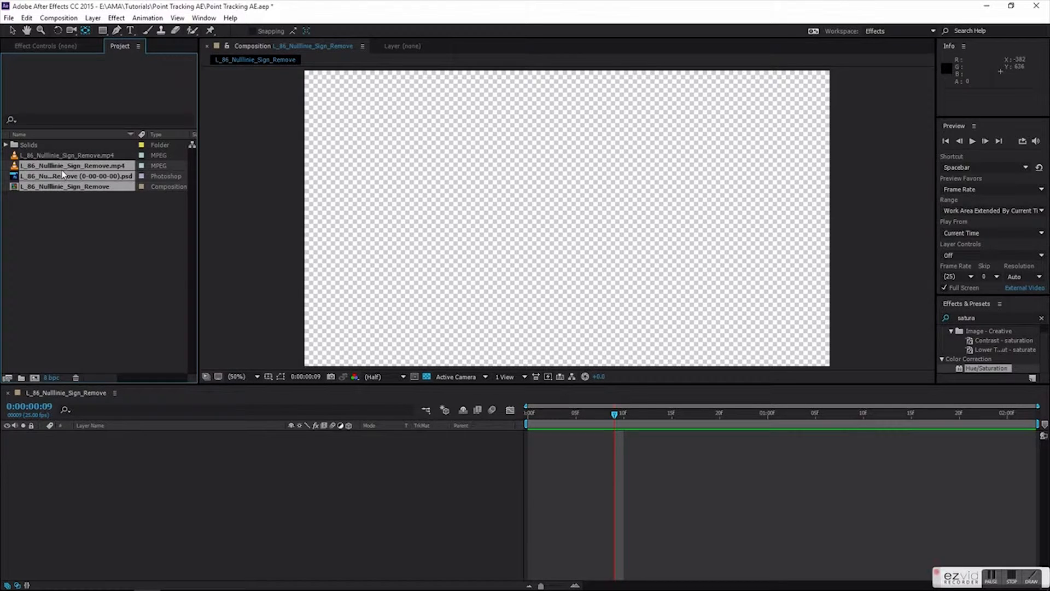
key("Delete")
key("Return")
left_click(34, 145)
key("Delete")
key("Return")
left_click(55, 145)
right_click(56, 146)
left_click(45, 136)
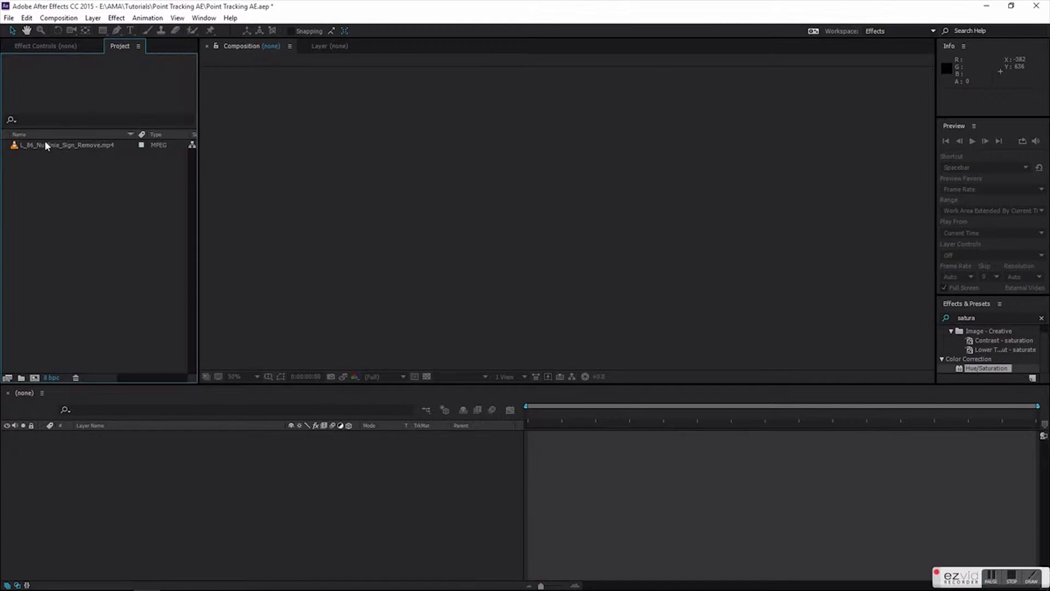
Check the imported clip's frame rate interpretation, keep the rate from the file, and create a composition from the clip
left_click(46, 145)
key("ctrl+alt+g")
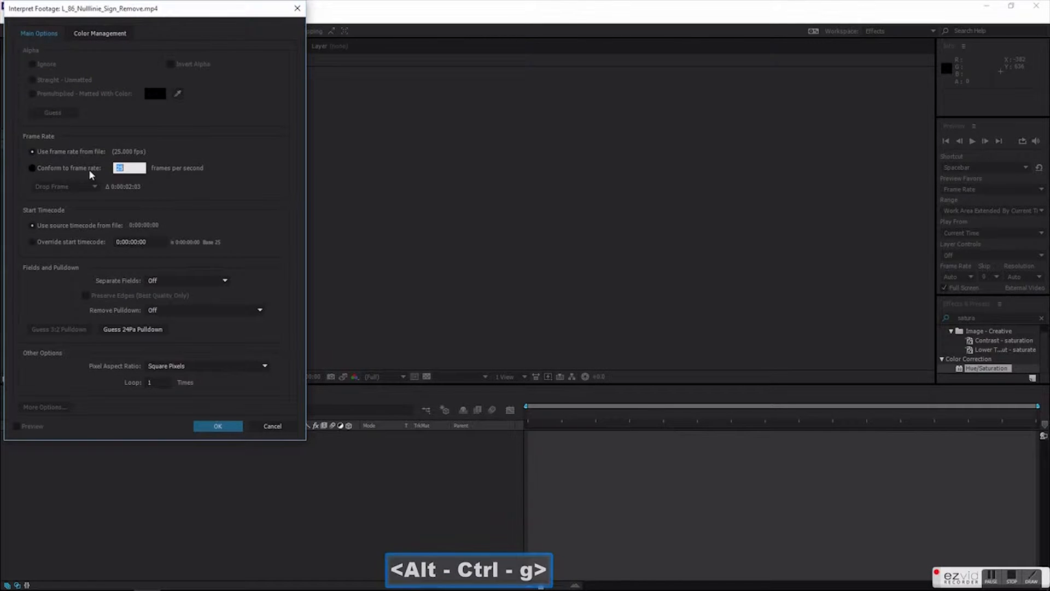
left_click(227, 427)
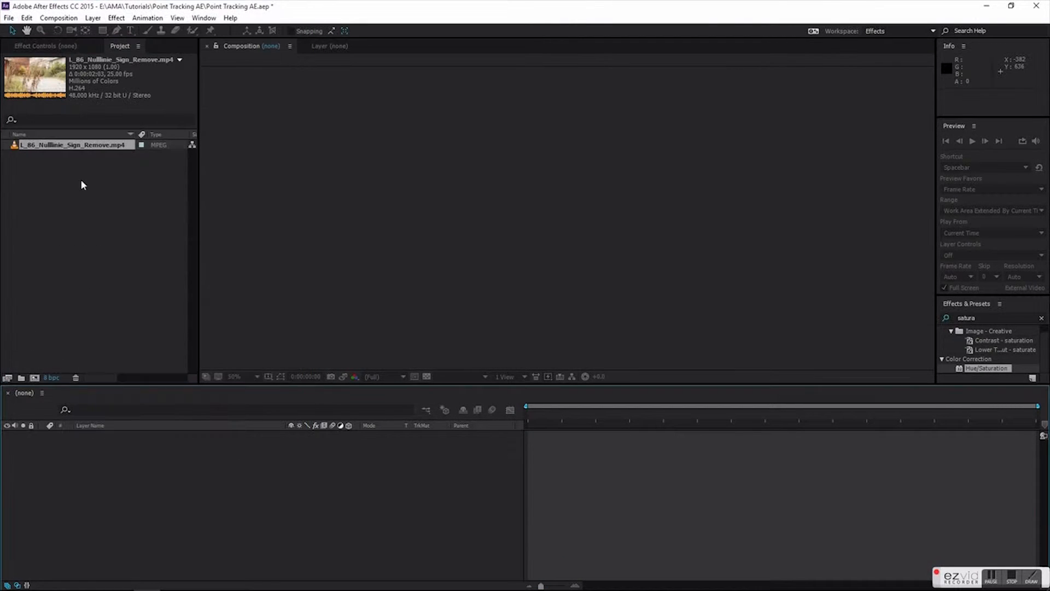
left_click_drag(51, 163, 8, 378)
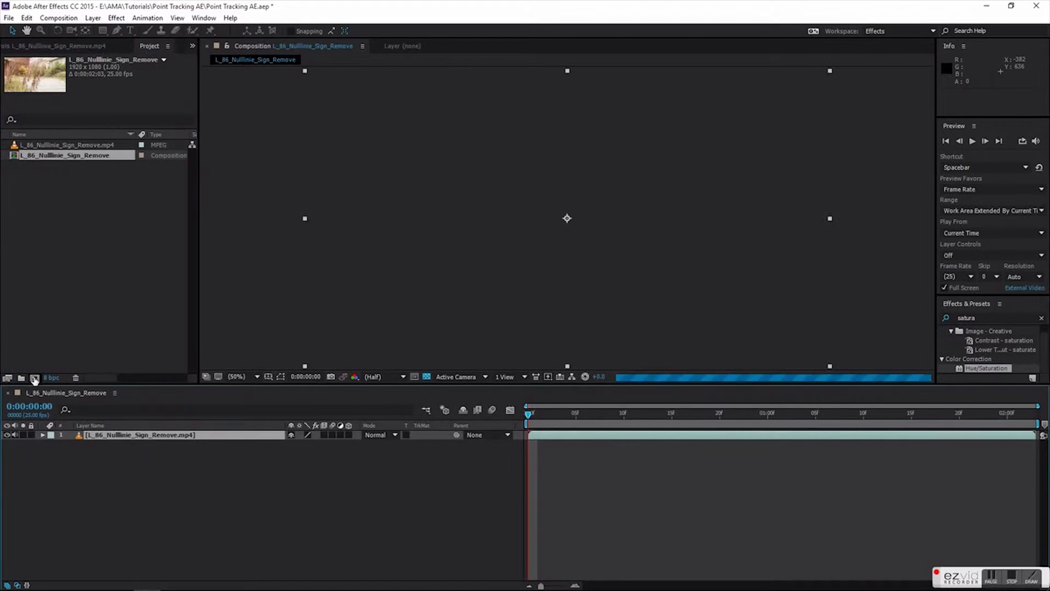
Preview the new composition and send its clip layer to mocha AE for tracking
key("space")
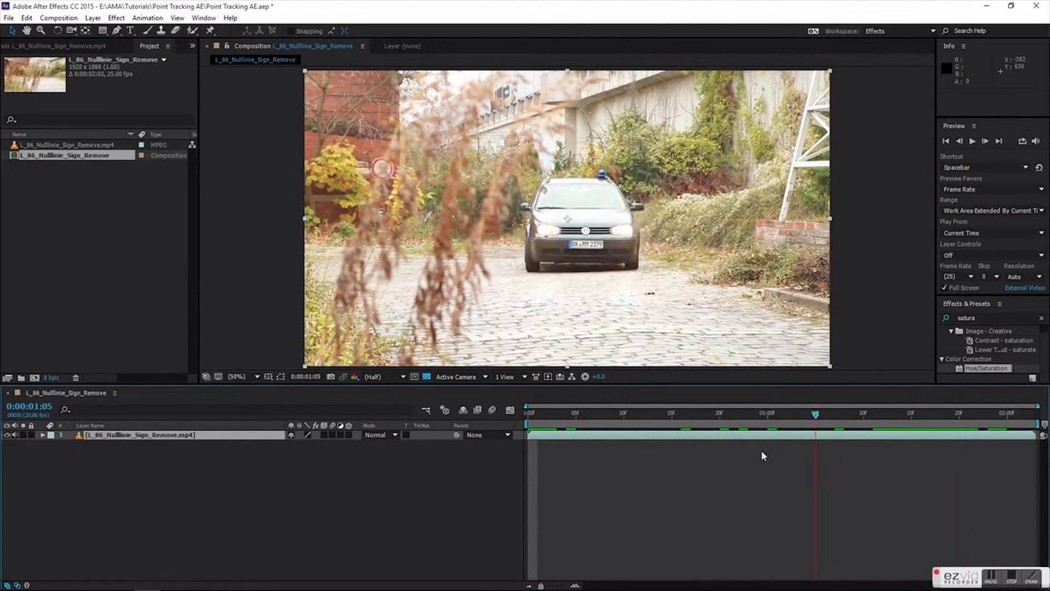
key("space")
left_click(98, 436)
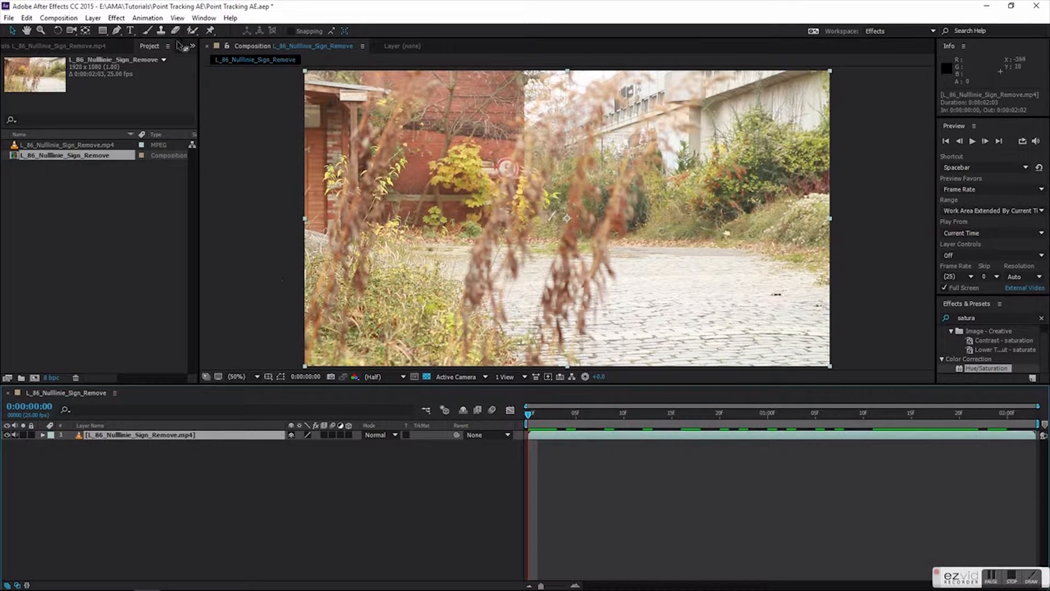
left_click(147, 18)
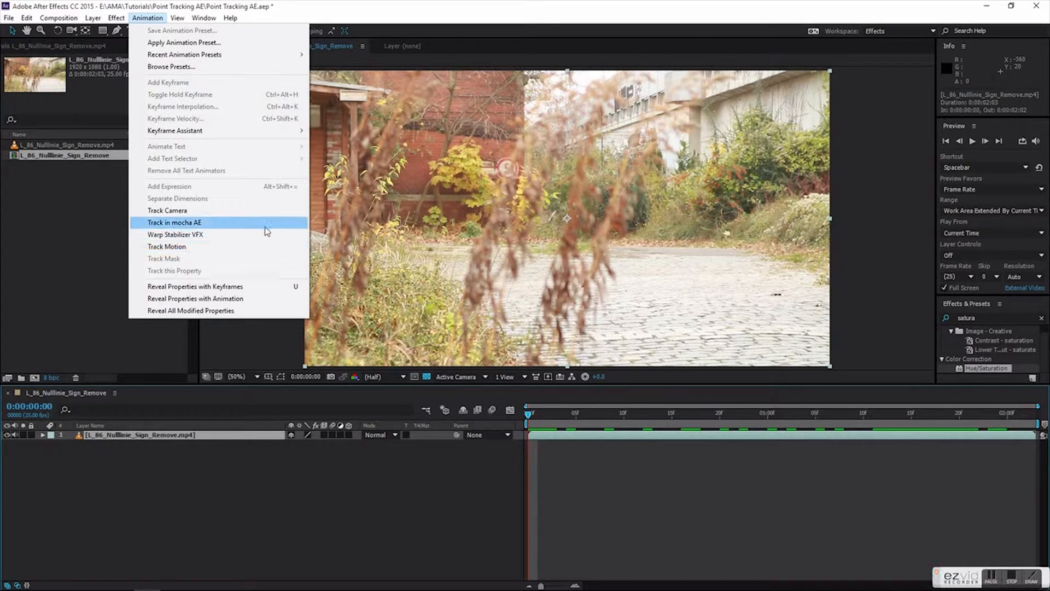
left_click(264, 223)
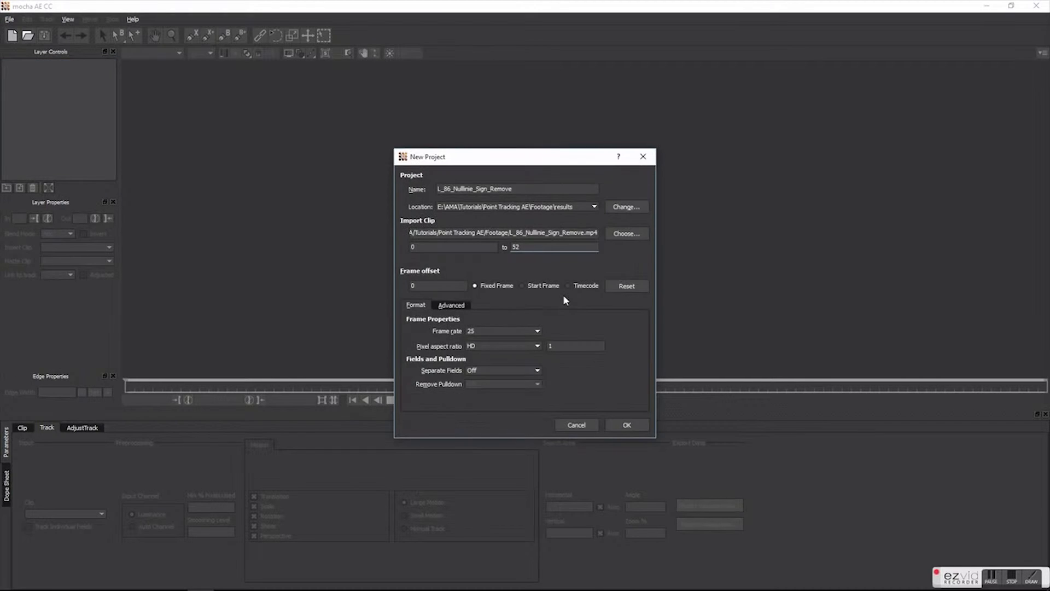
Review the format and advanced settings and create the L_86_Nulllinie_Sign_Remove mocha project, overwriting the existing project file
left_click(451, 305)
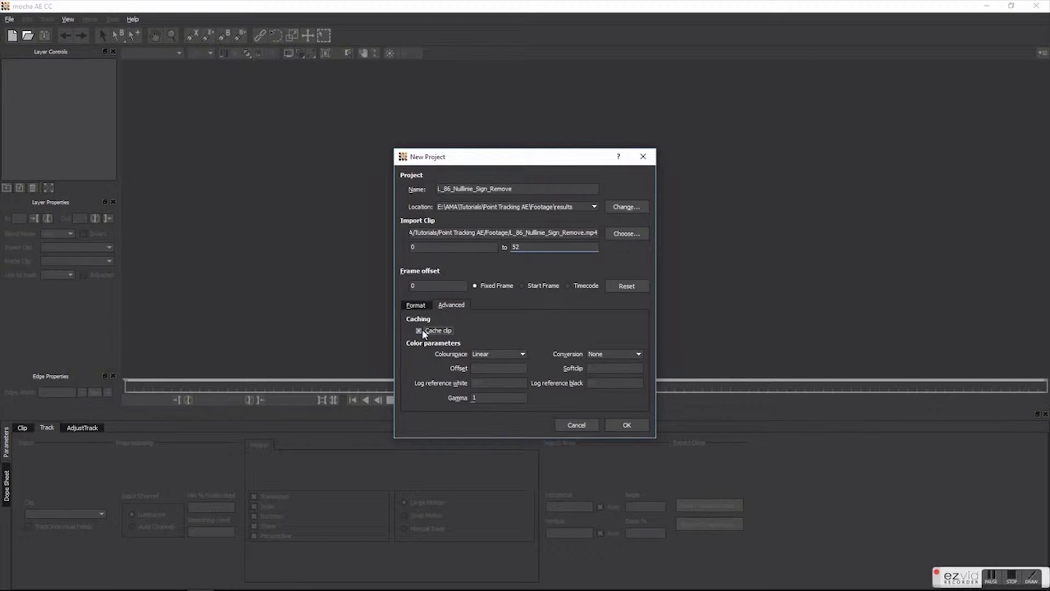
left_click(444, 306)
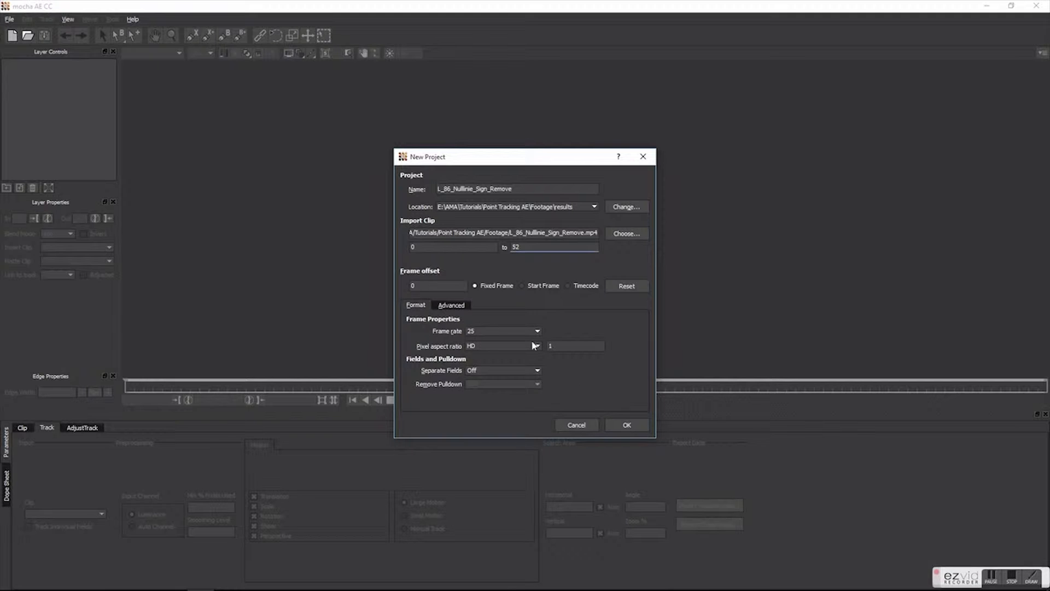
left_click(628, 425)
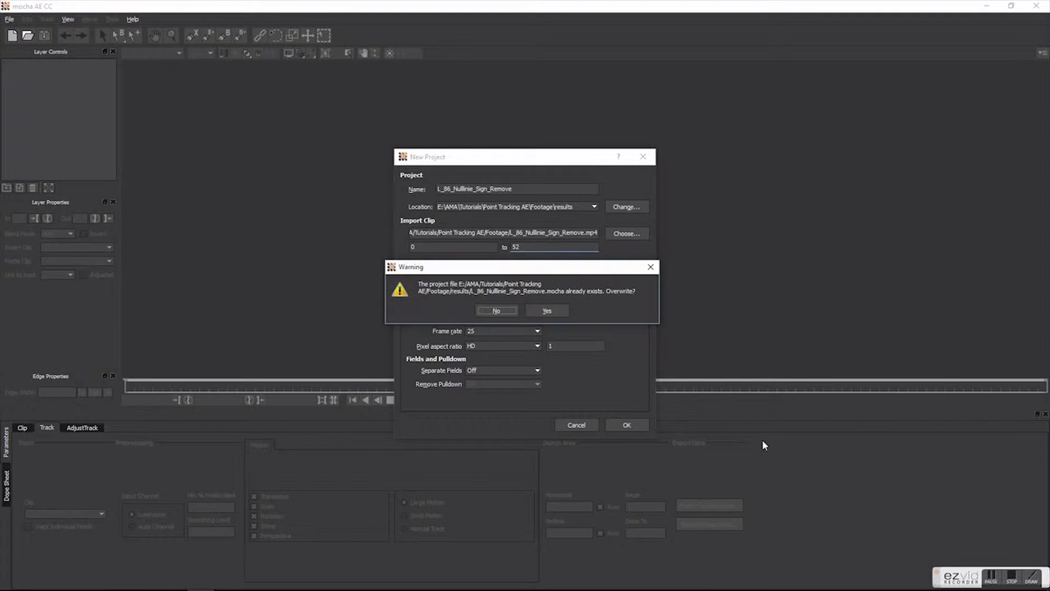
left_click(508, 310)
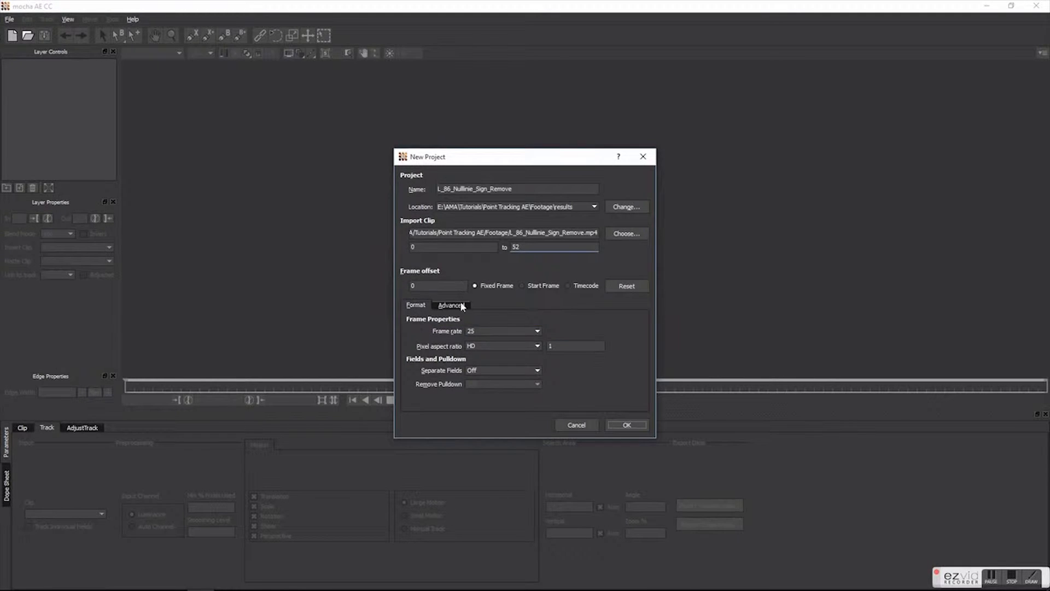
left_click(452, 305)
left_click(423, 306)
left_click(627, 425)
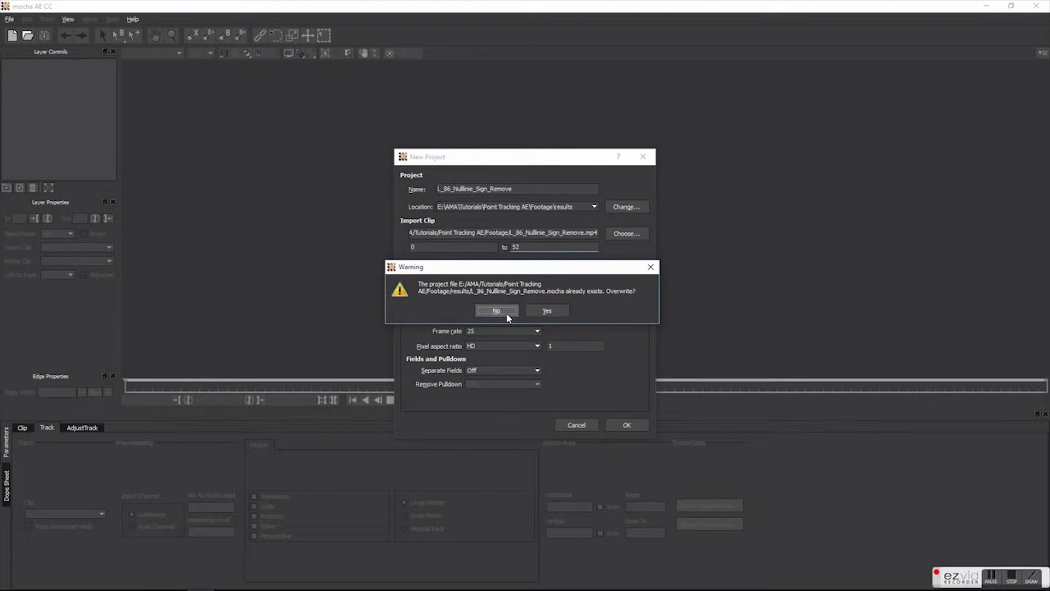
left_click(546, 311)
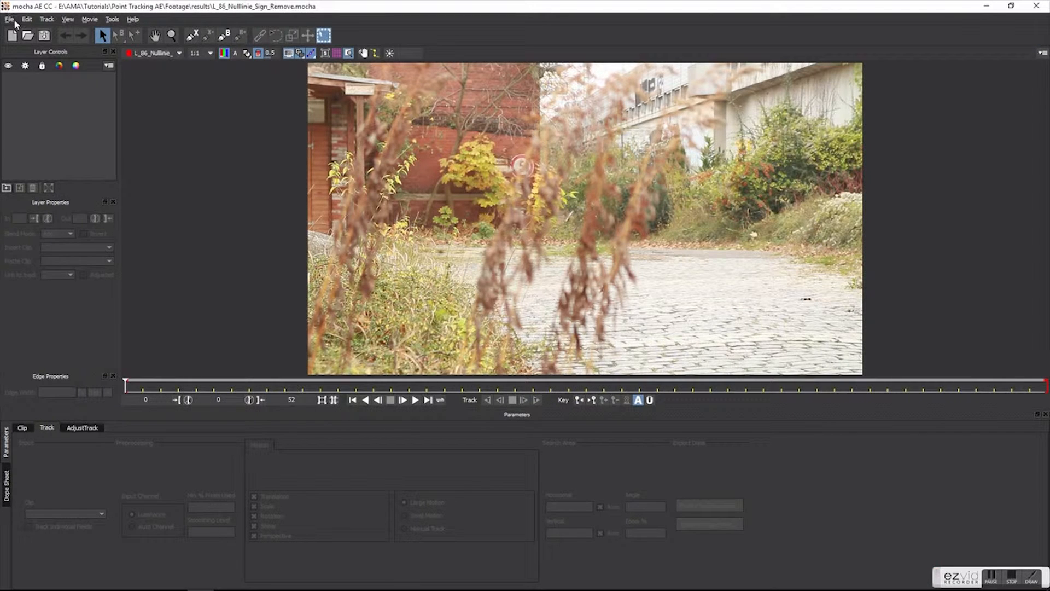
Enable Cache Original Clip in the mocha output preferences
left_click(9, 19)
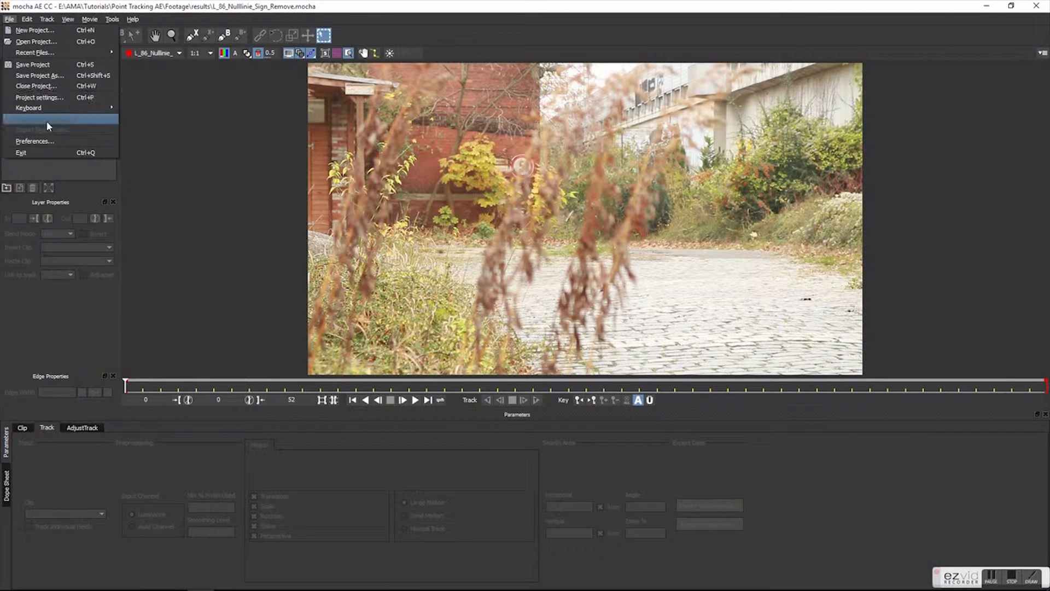
left_click(46, 140)
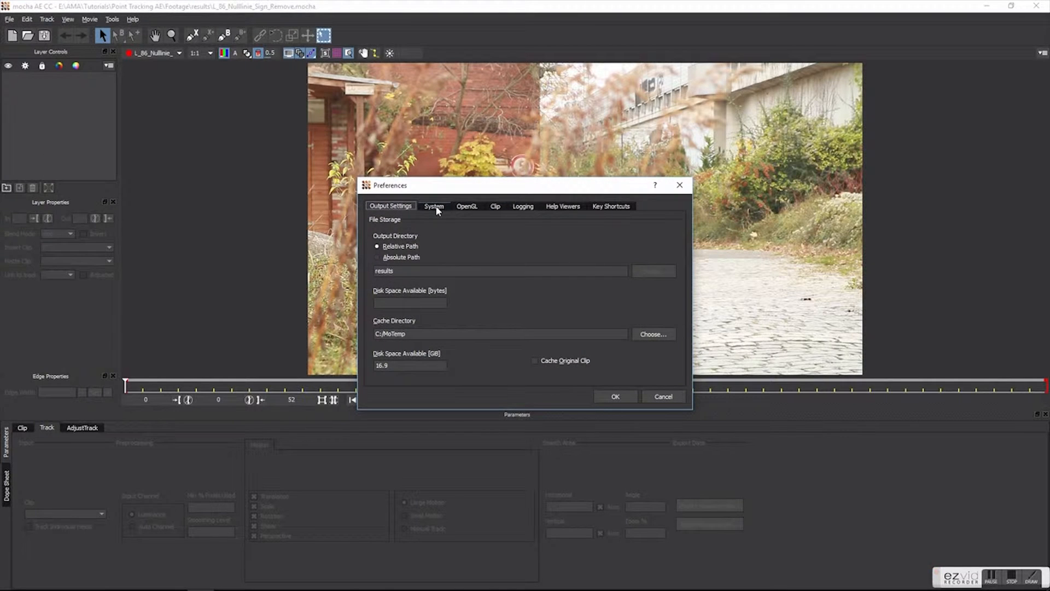
left_click(435, 206)
left_click(407, 208)
left_click(535, 360)
left_click(613, 396)
At frame 5, draw a closed X-spline around the wall area and the upper-left part of the round traffic sign
left_click_drag(126, 386, 214, 388)
key("z")
left_click_drag(516, 156, 521, 29)
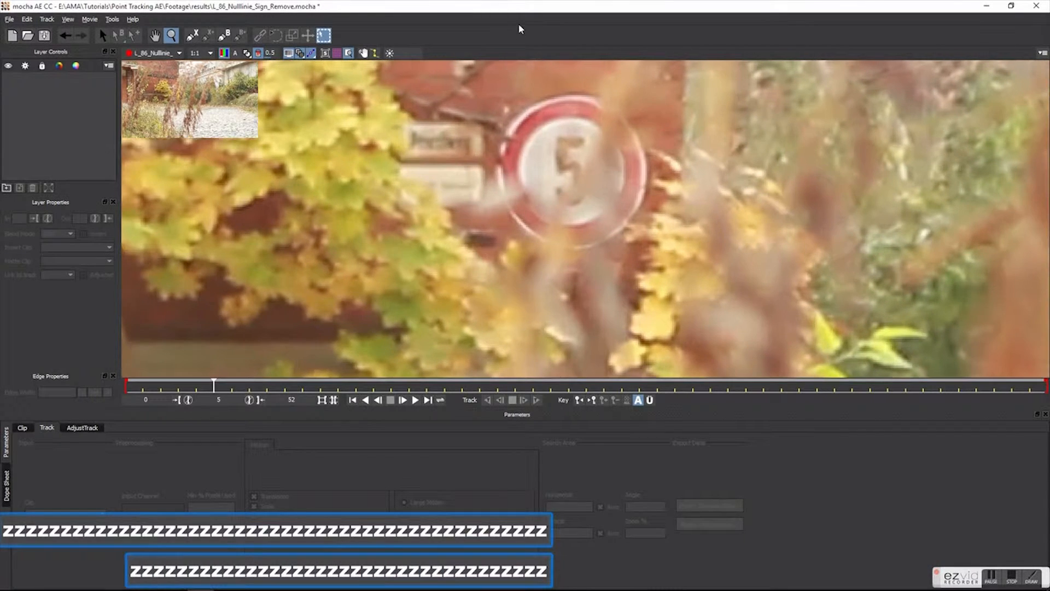
left_click(192, 35)
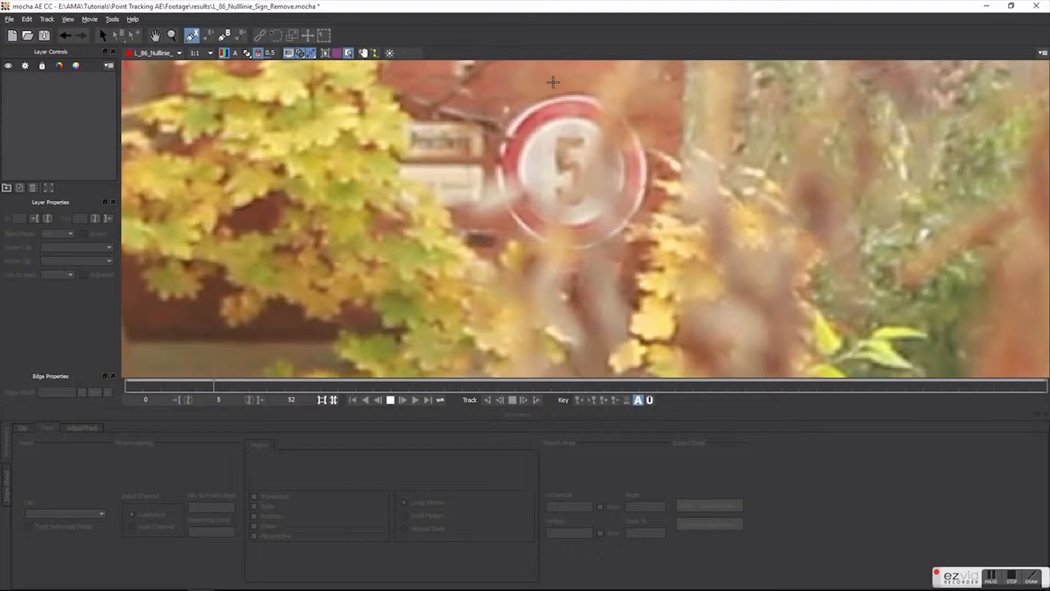
left_click(556, 84)
left_click(572, 102)
left_click(574, 125)
left_click(574, 133)
left_click(569, 143)
left_click(558, 149)
left_click(546, 158)
left_click(532, 165)
left_click(504, 179)
left_click(478, 181)
left_click(464, 175)
left_click(459, 133)
left_click(469, 95)
left_click(488, 82)
left_click(514, 73)
right_click(517, 71)
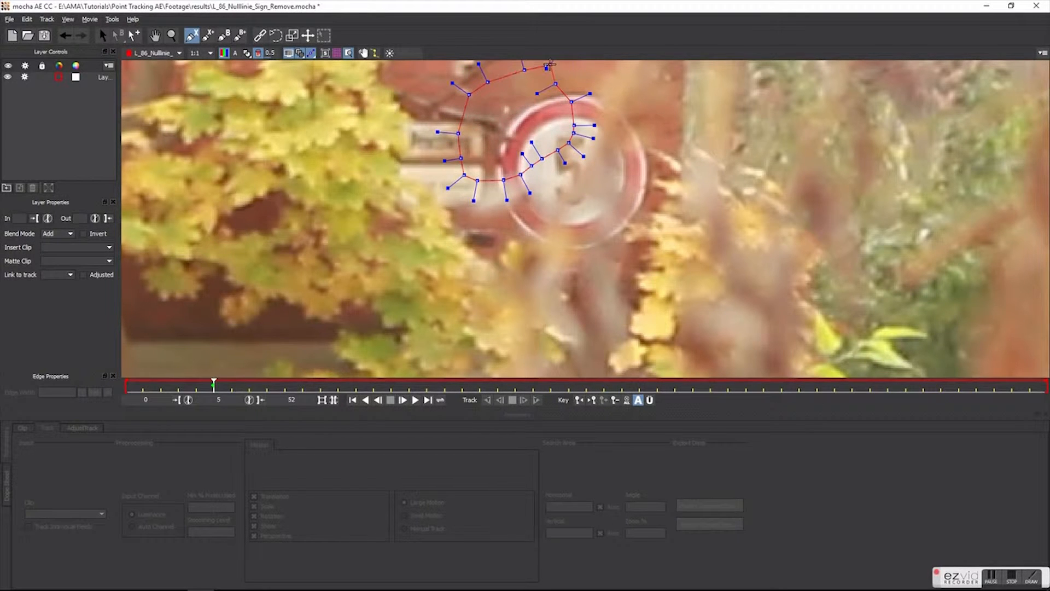
Exclude Shear from the tracked motion and track the spline layer backwards to frame 0
left_click(254, 527)
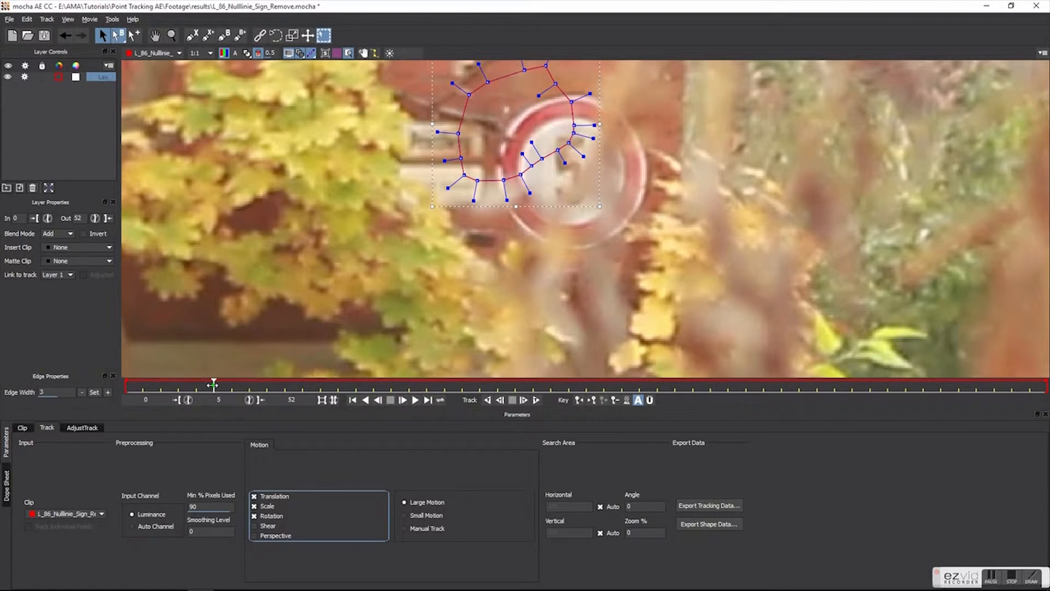
left_click(493, 402)
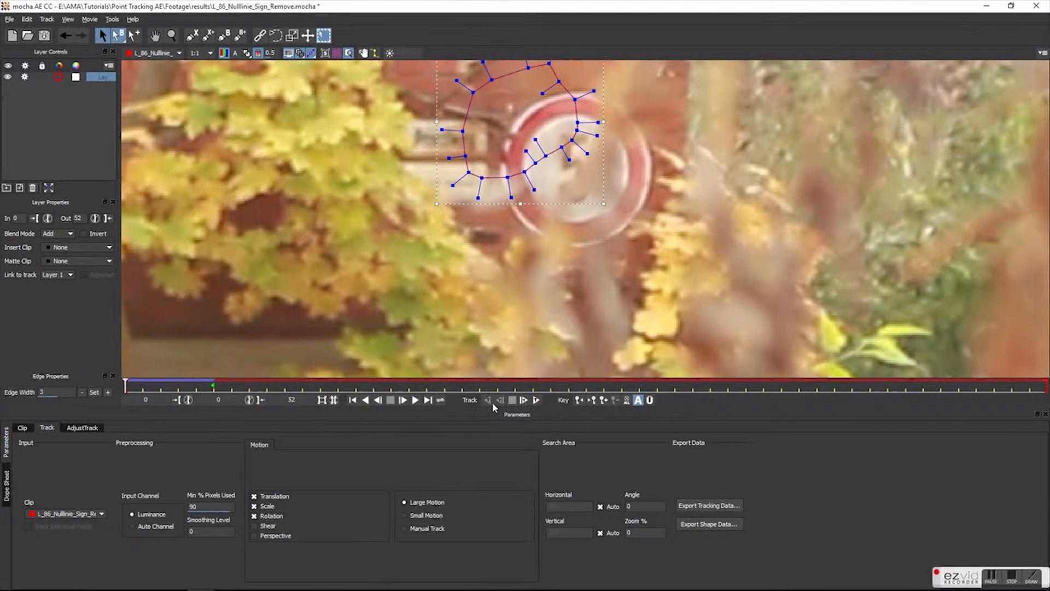
Display the planar surface and grid, and place the surface corners around the round traffic sign
left_click(337, 53)
left_click(326, 54)
left_click_drag(560, 160, 655, 253)
left_click_drag(476, 165, 514, 246)
left_click_drag(483, 62, 651, 74)
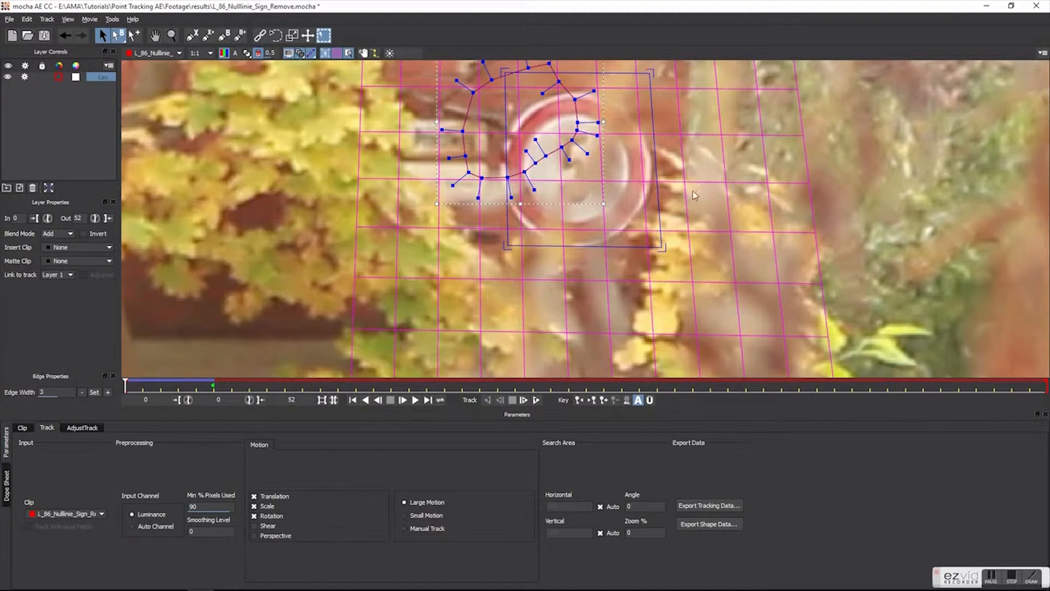
Reselect the spline layer and fine-tune the lower and upper-left surface corners to frame the sign
left_click(661, 252)
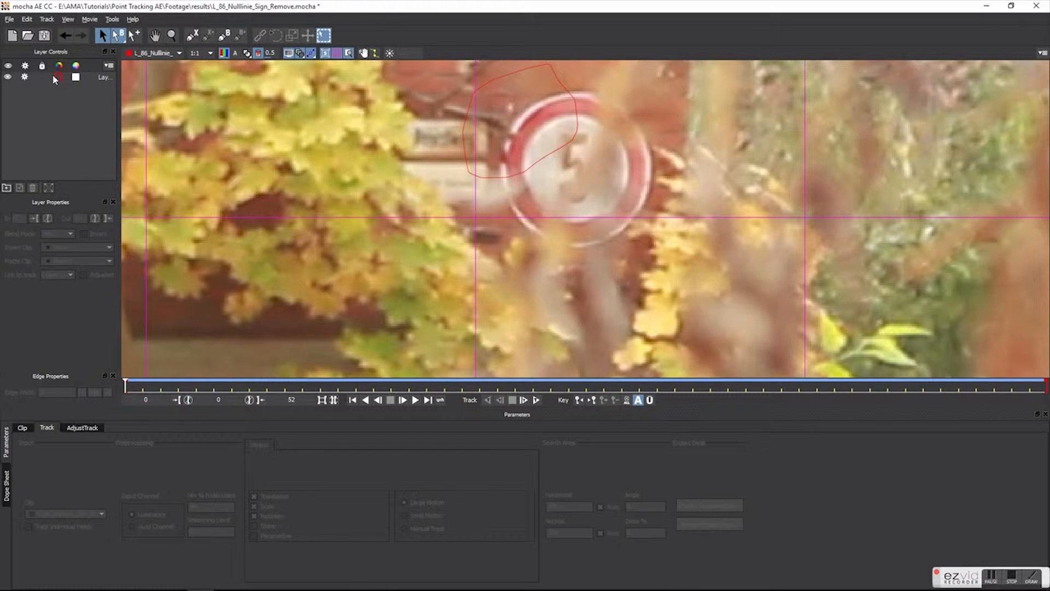
left_click(104, 78)
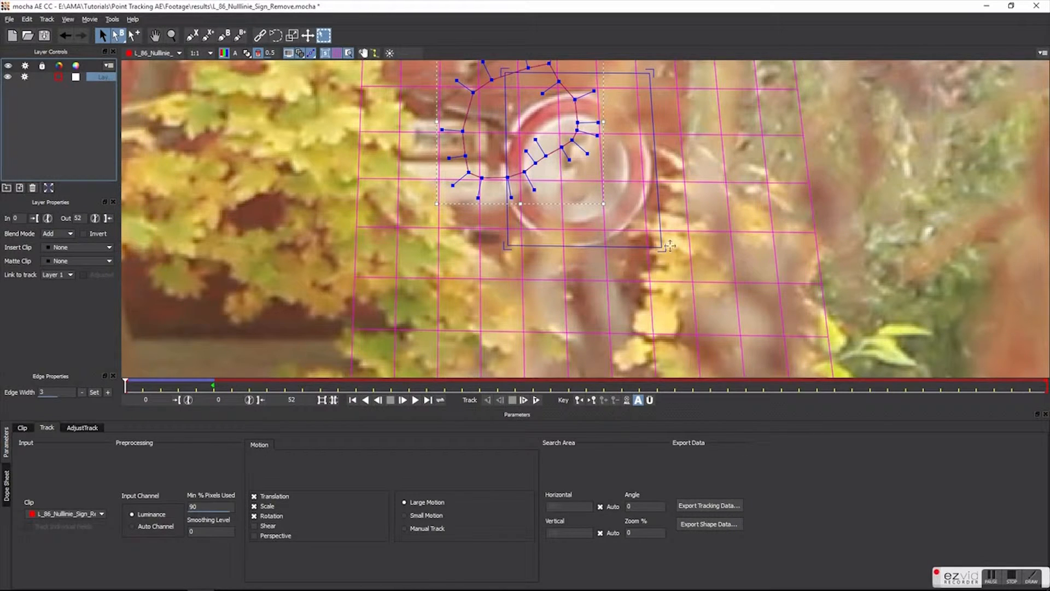
left_click_drag(662, 246, 655, 245)
left_click_drag(506, 248, 503, 250)
left_click_drag(503, 72, 498, 72)
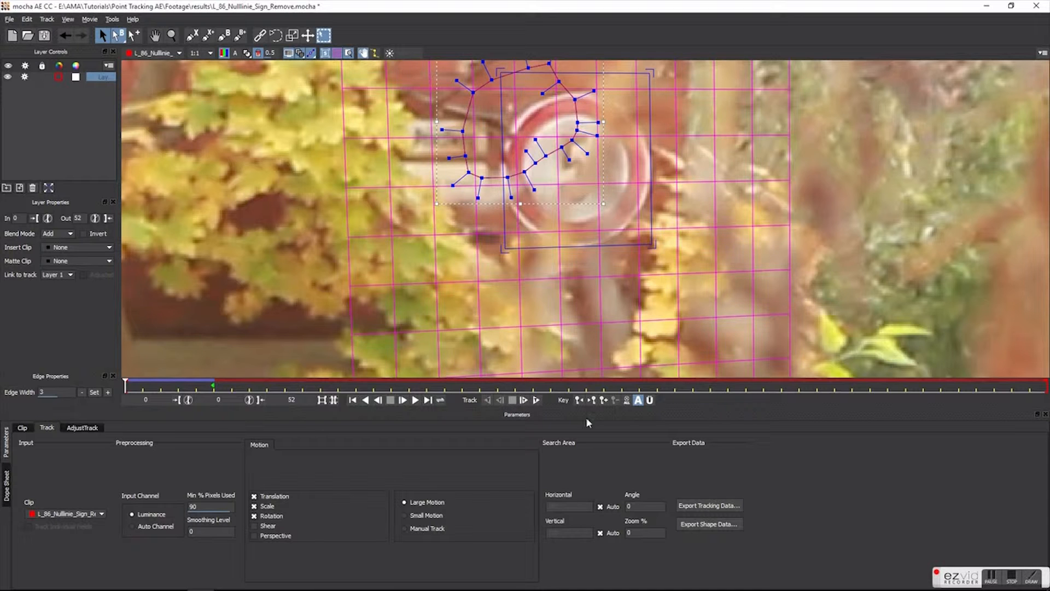
Track the layer forwards to the end of the clip, and inspect frame 23 with the overlays hidden
left_click(536, 400)
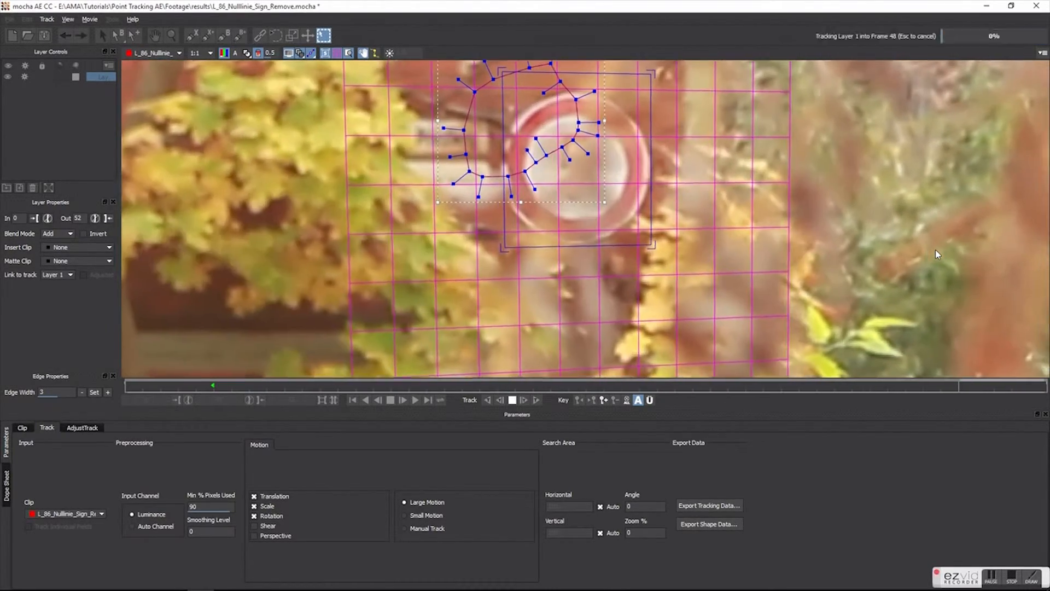
left_click_drag(1040, 387, 531, 476)
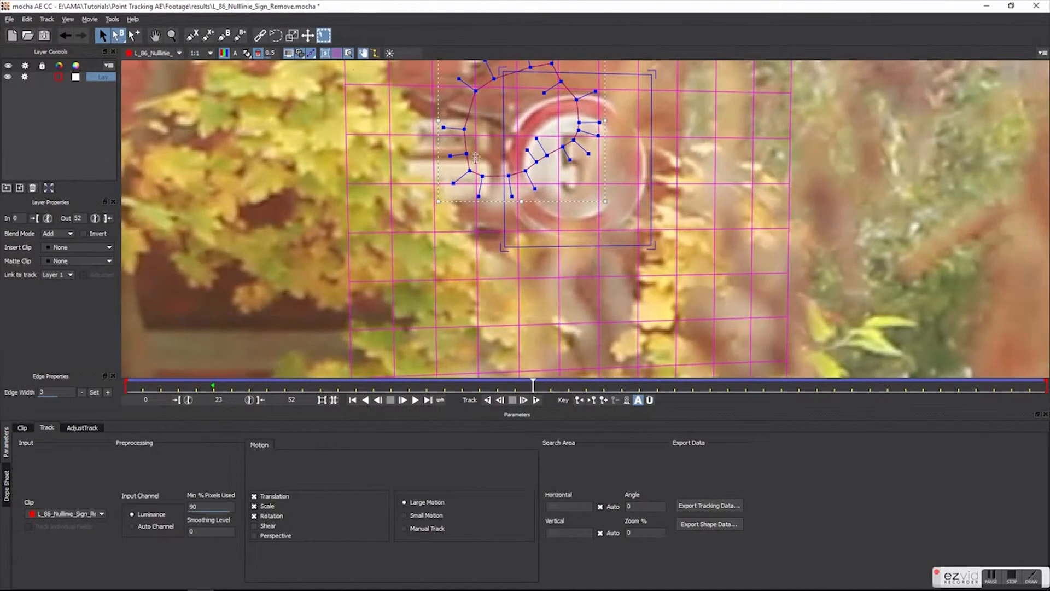
left_click(338, 54)
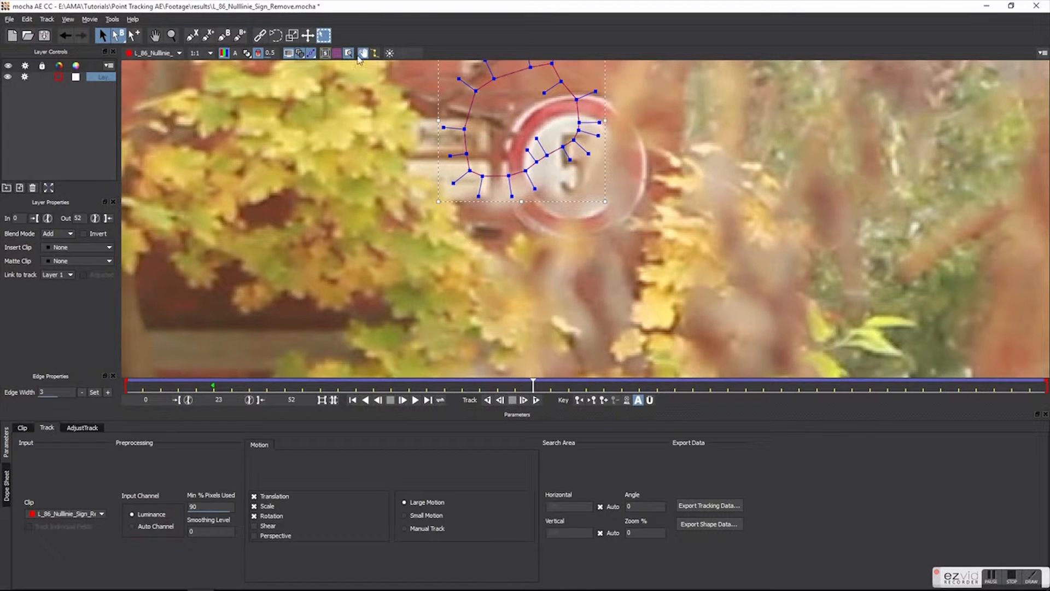
Go to the clip's last frame, 52, and reshape the lower-right spline points away from the traffic sign
left_click_drag(534, 385, 1046, 455)
left_click_drag(569, 99, 526, 140)
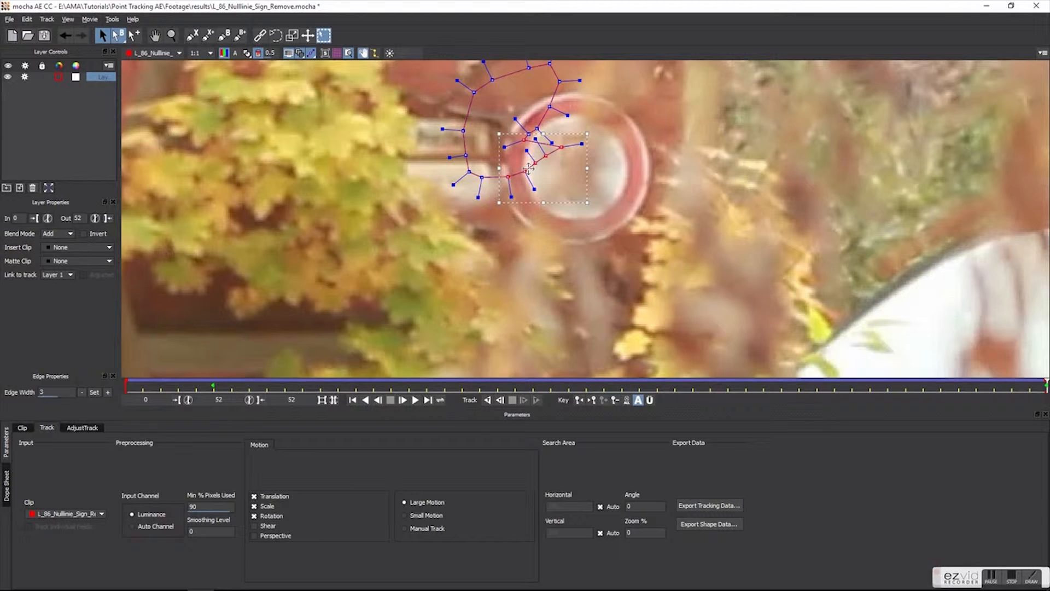
key("ctrl+z")
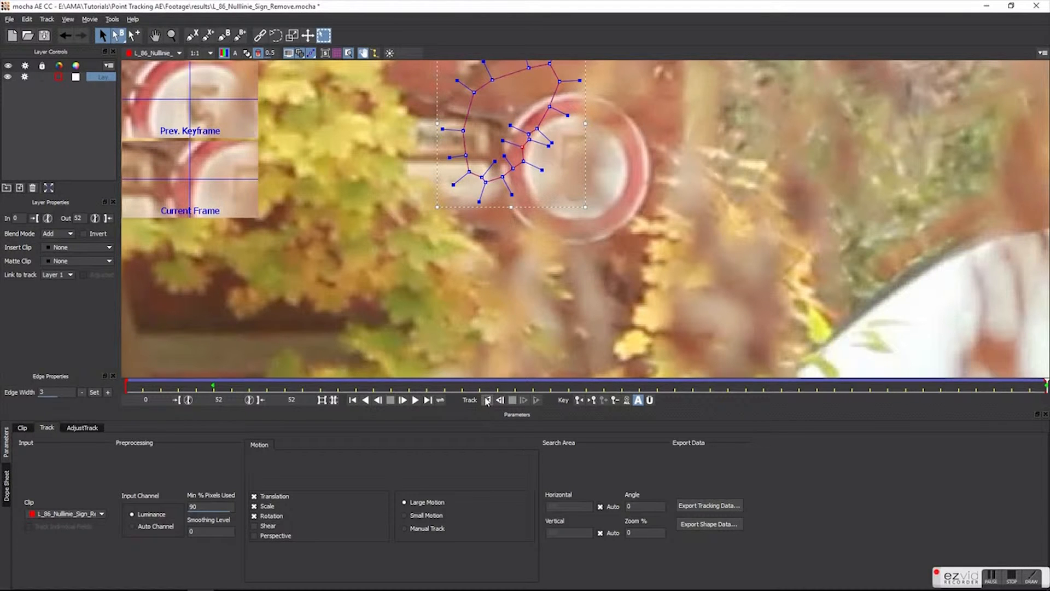
Show the planar surface and grid, and check how they follow the sign across the clip between frames 52 and 0
left_click(336, 53)
left_click(326, 53)
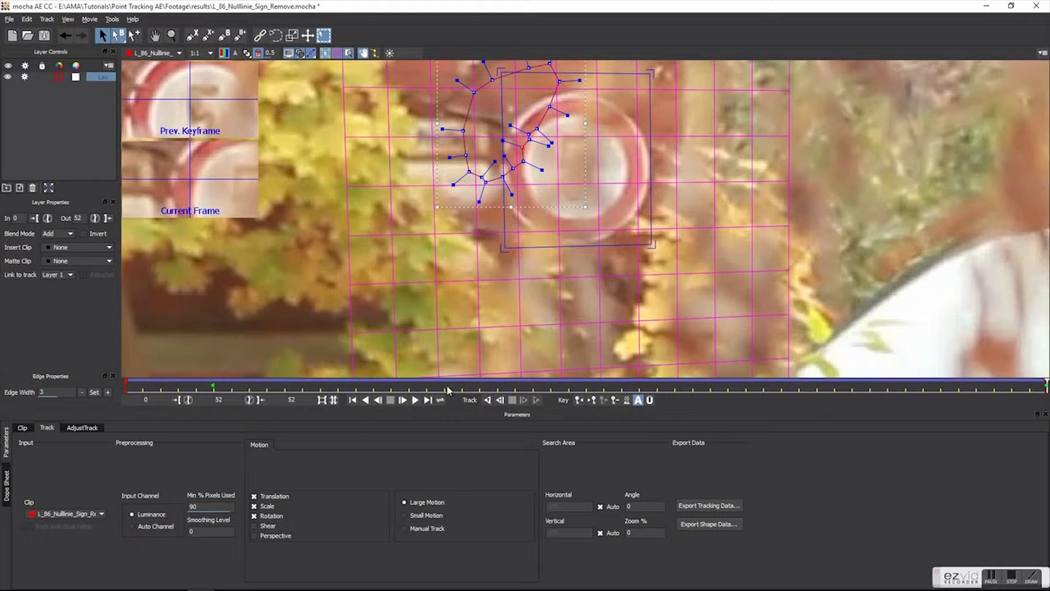
left_click(524, 400)
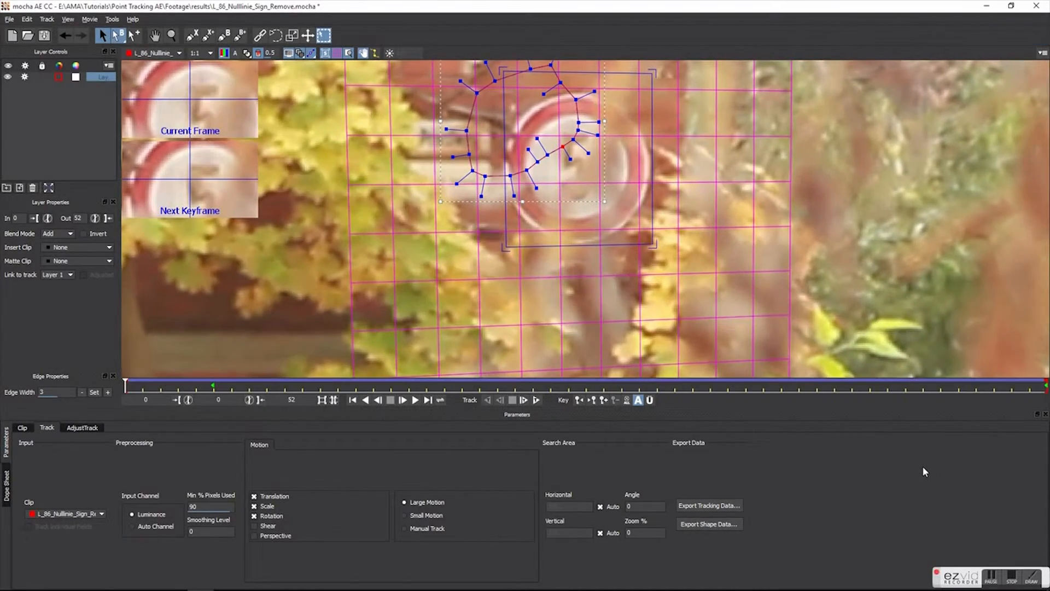
left_click_drag(123, 387, 75, 485)
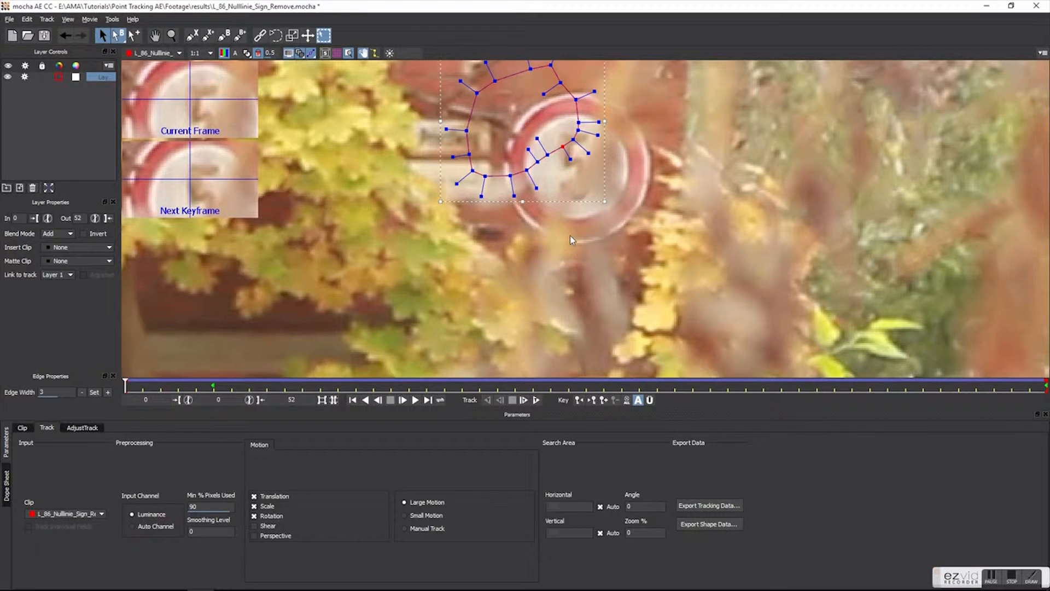
From the first frame, export the tracking data to the clipboard as After Effects Transform Data [position, scale and rotation]
key("z")
left_click_drag(569, 233, 510, 580)
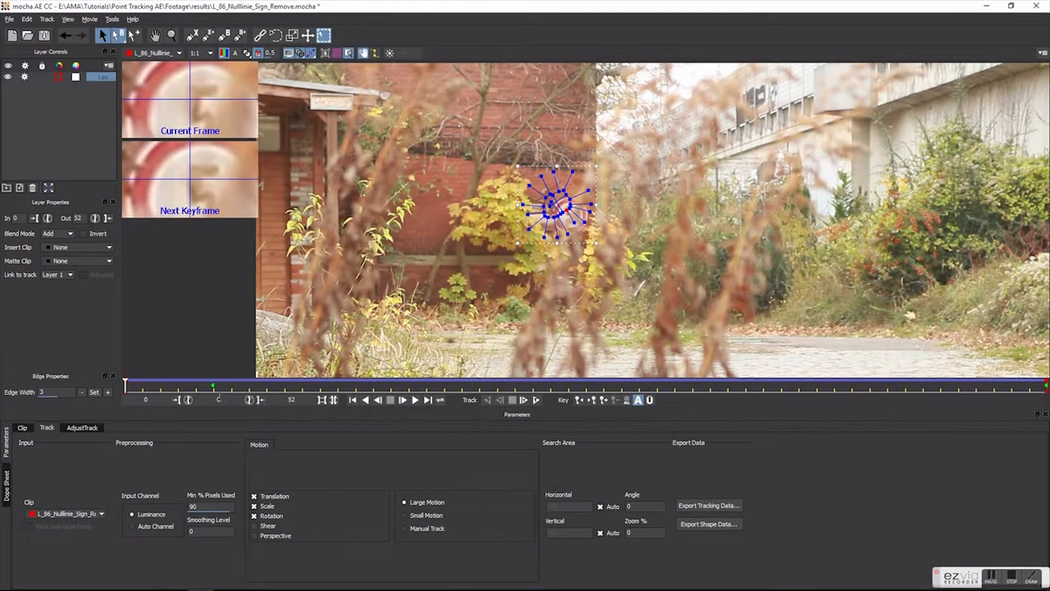
left_click(180, 388)
key("Home")
left_click(10, 19)
left_click(82, 121)
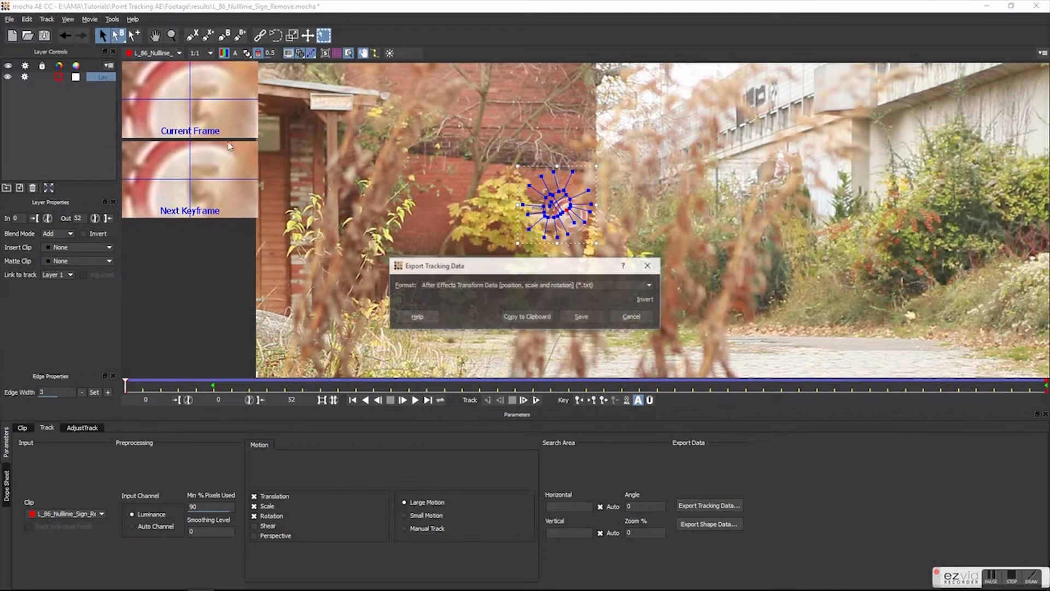
left_click(520, 287)
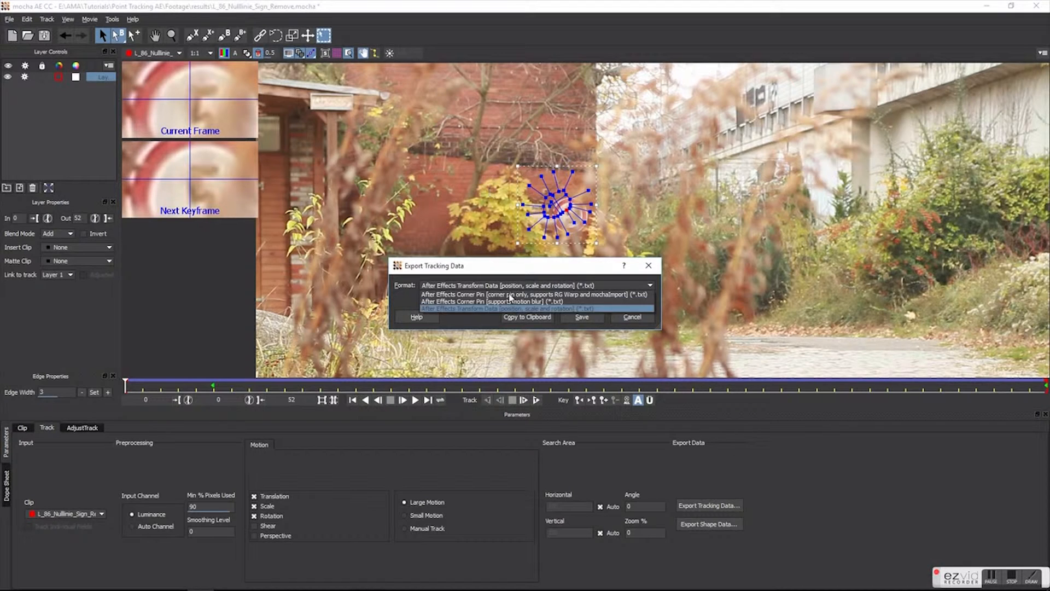
left_click(520, 310)
left_click(538, 317)
Switch to After Effects and add a null object to the L_86_Nulllinie_Sign_Remove composition
key("super+Tab")
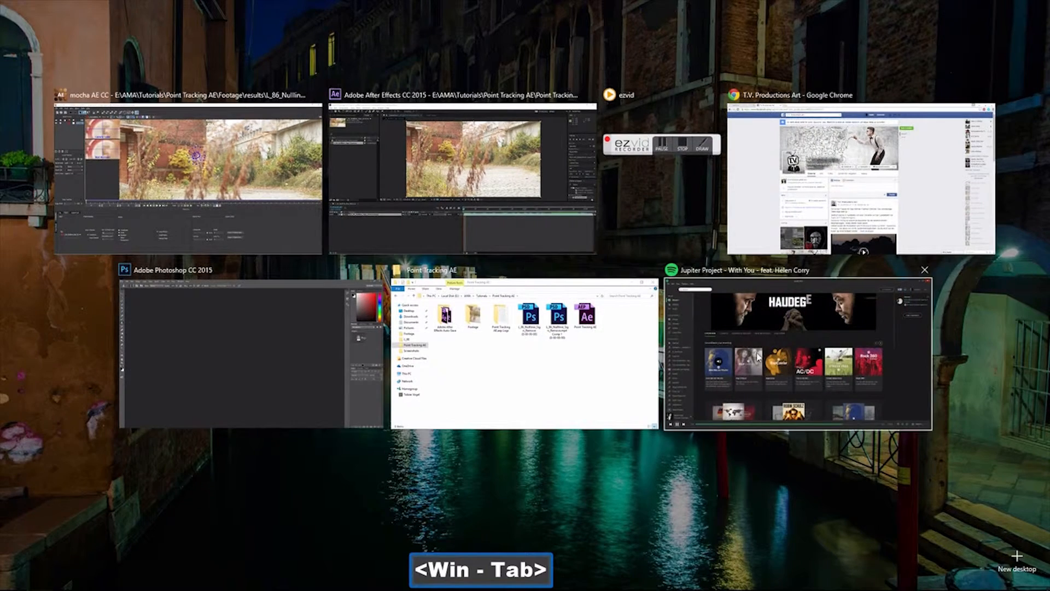
left_click(460, 170)
right_click(198, 487)
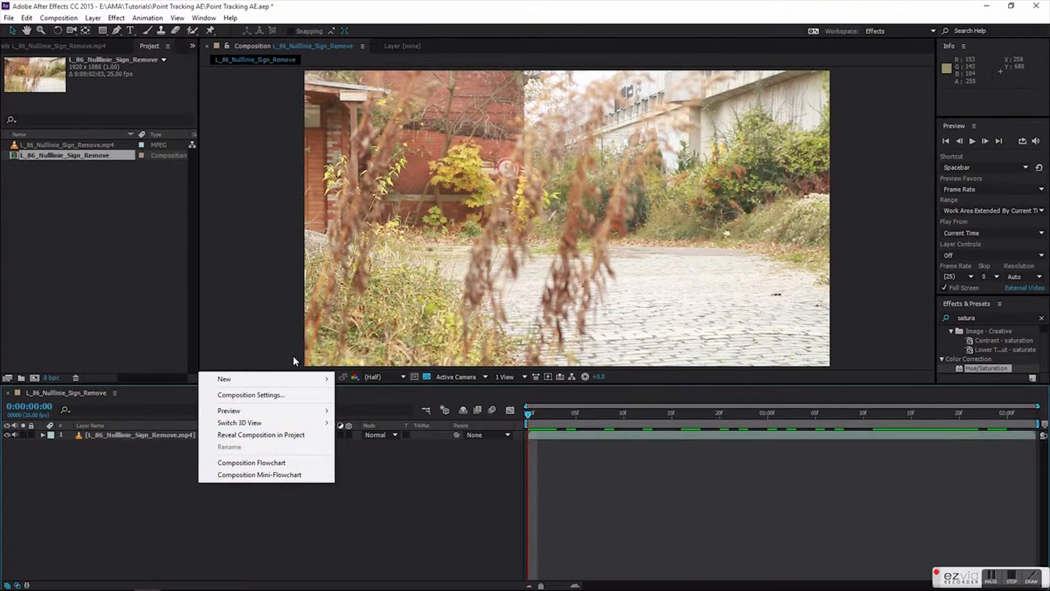
mouse_move(296, 379)
left_click(367, 443)
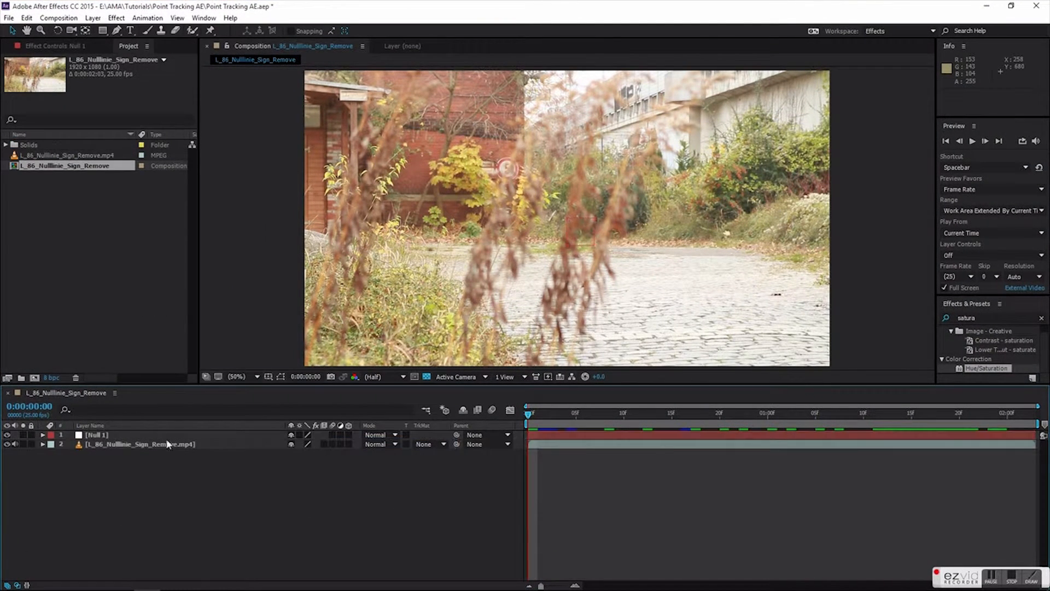
Paste the copied tracking data onto the null layer at 0:00:00:00
left_click(129, 427)
left_click(132, 434)
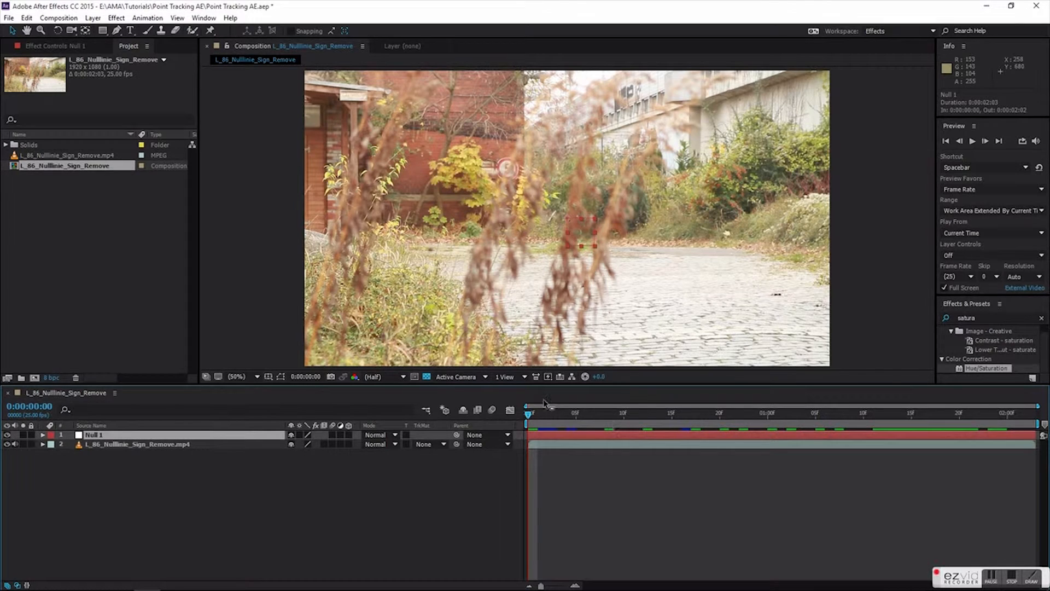
left_click(101, 427)
key("ctrl+v")
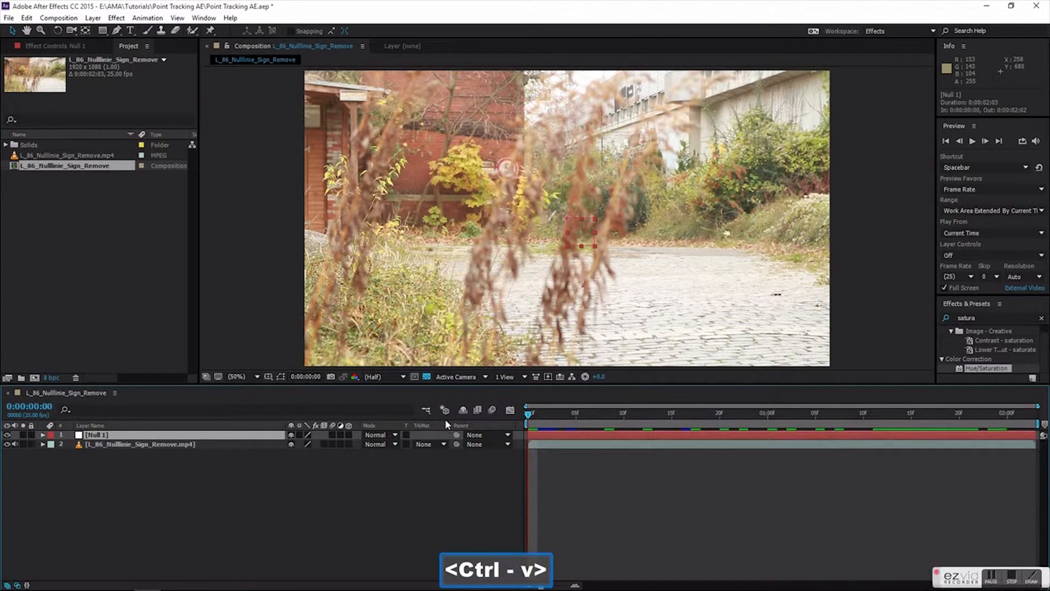
left_click_drag(541, 416, 312, 483)
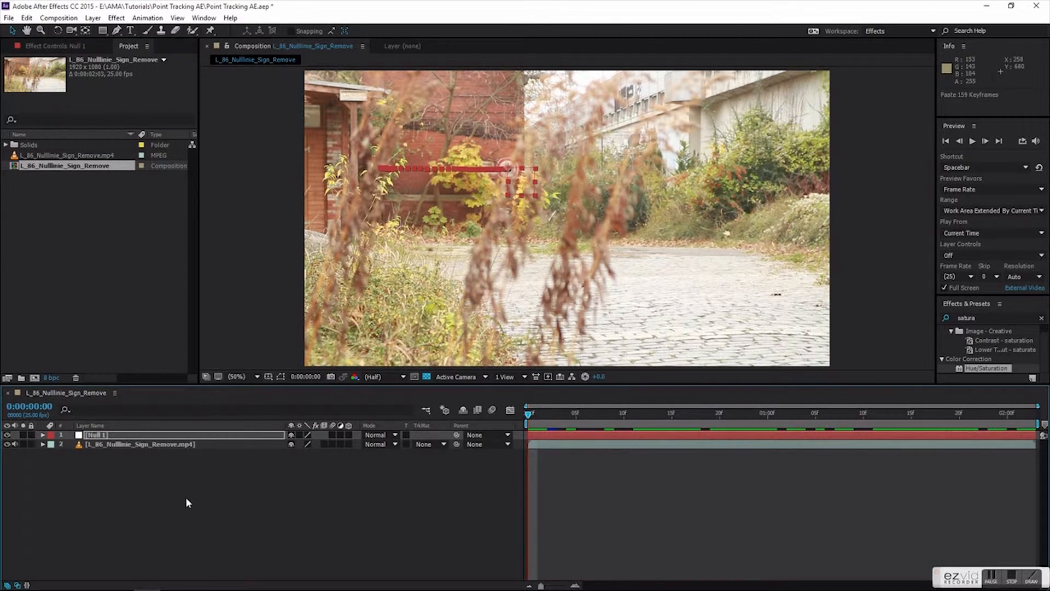
Deselect the null layer, scrub through the footage, and return to the first frame
left_click(278, 493)
left_click(596, 415)
left_click_drag(621, 425, 739, 443)
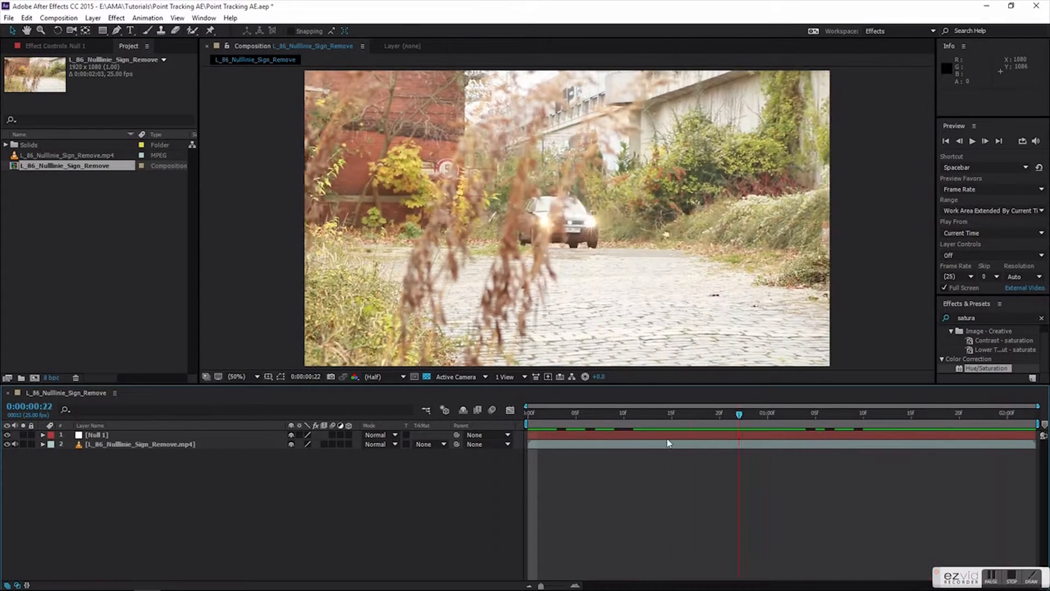
left_click_drag(667, 443, 333, 489)
left_click(127, 445)
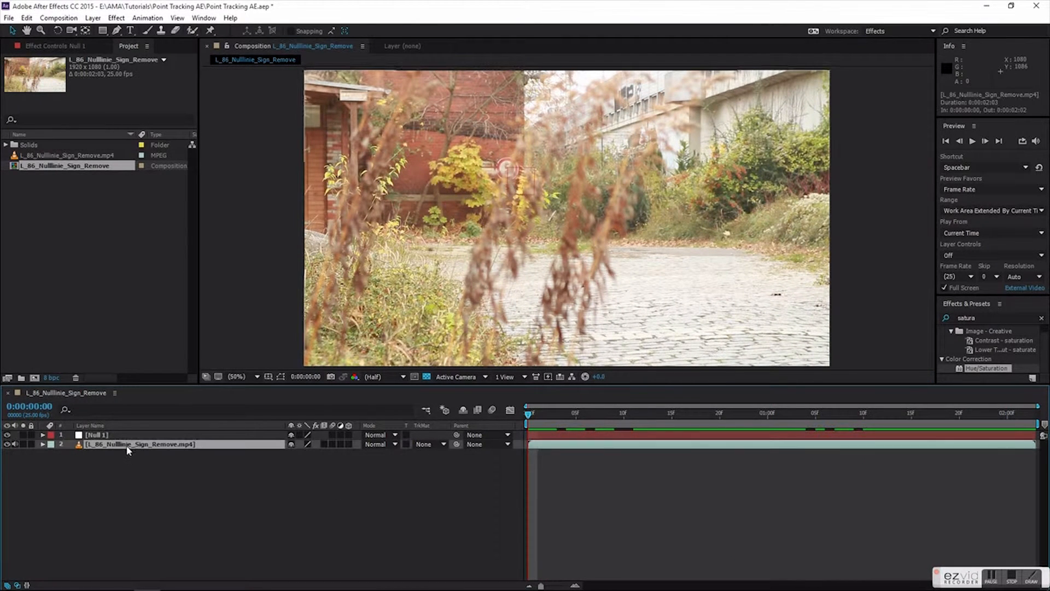
left_click(58, 18)
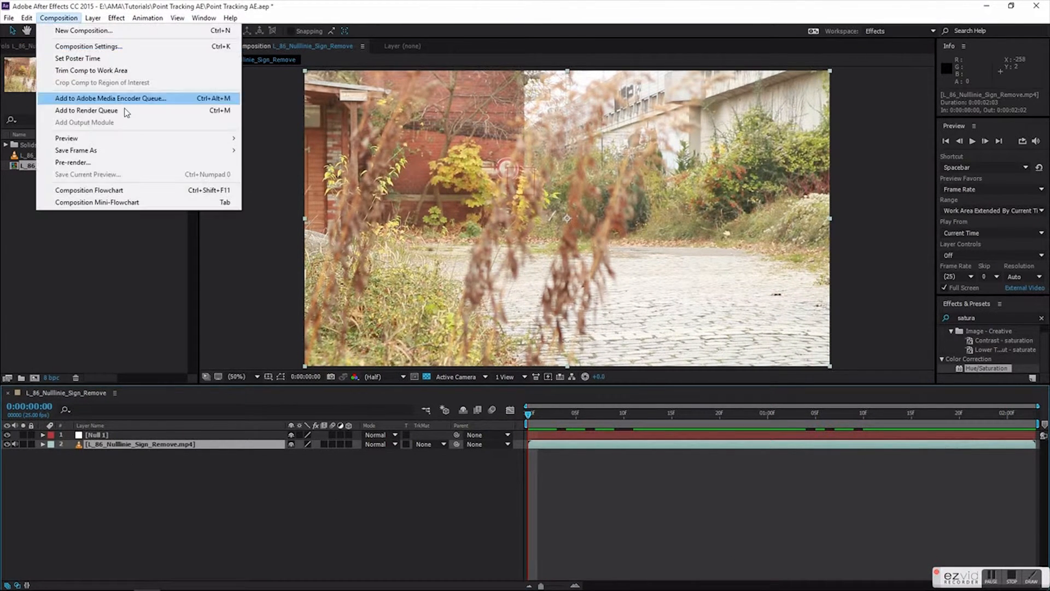
mouse_move(186, 150)
left_click(273, 150)
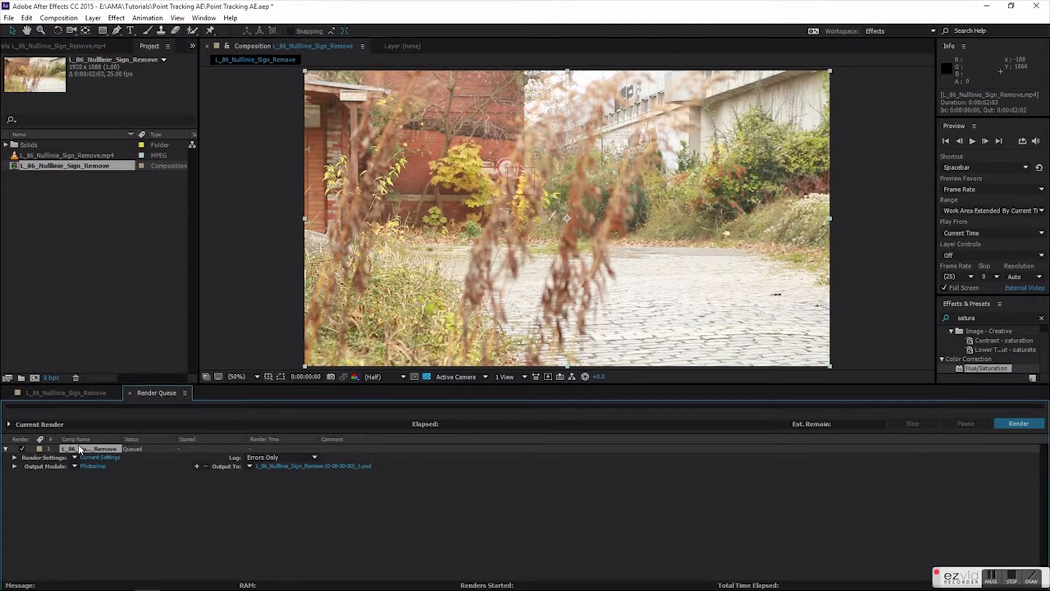
key("Delete")
left_click(64, 391)
left_click(113, 445)
left_click(116, 19)
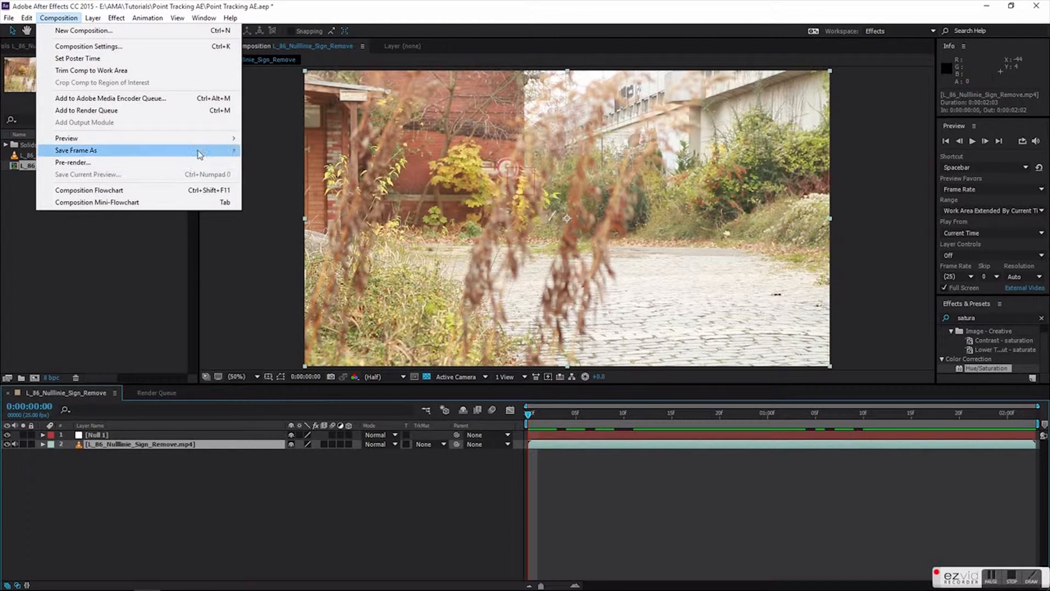
mouse_move(200, 151)
left_click(287, 172)
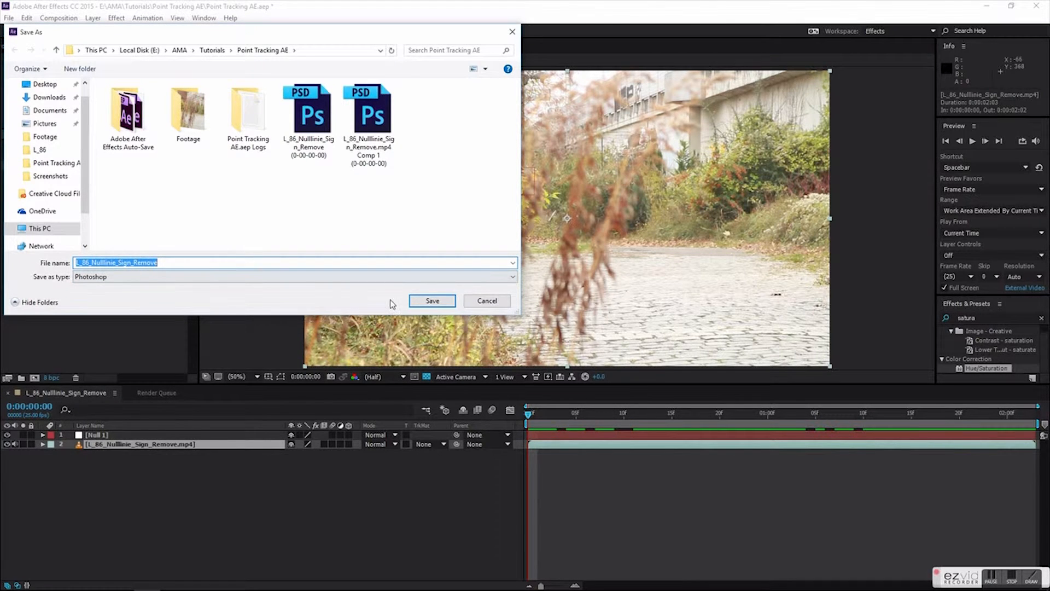
left_click(487, 301)
left_click(281, 520)
Queue the current frame as a Photoshop file named L_86_Nulllinie_Sign_Remove (0-00-00-00)_1 in the Point Tracking AE folder
left_click(103, 444)
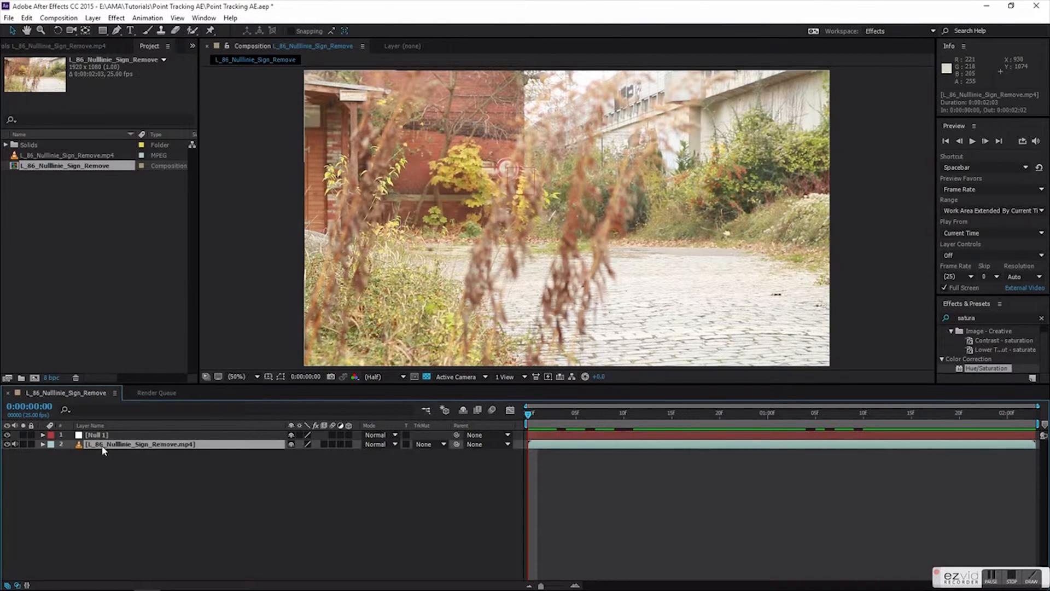
left_click(59, 18)
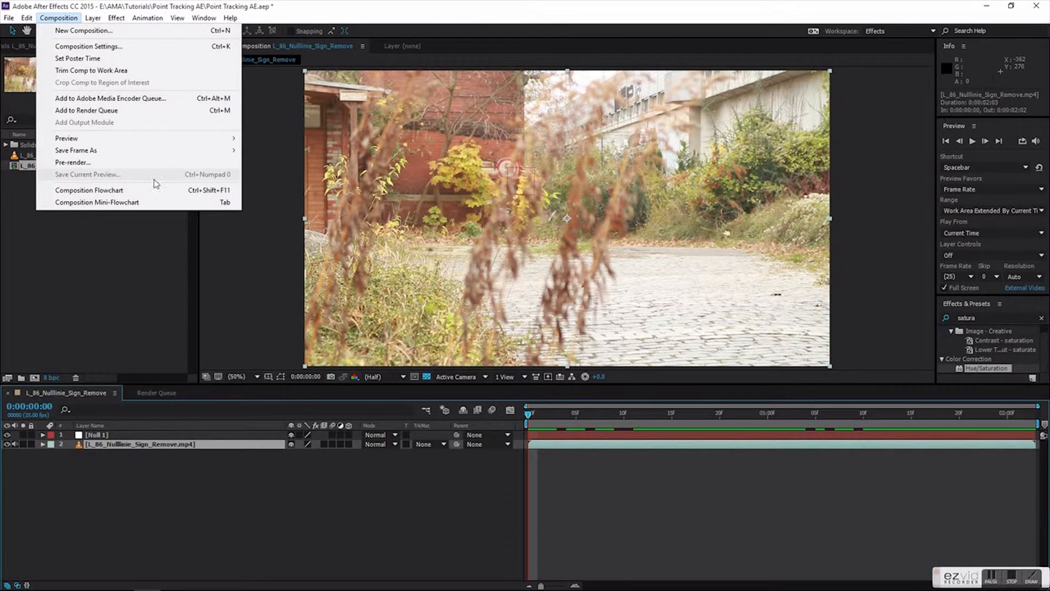
mouse_move(213, 153)
left_click(311, 151)
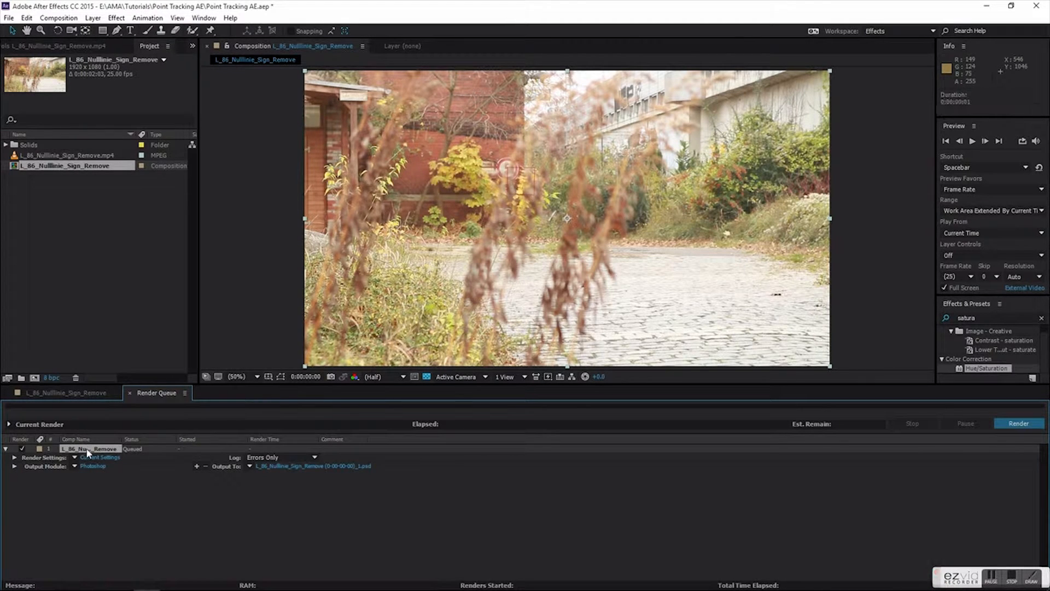
left_click(344, 466)
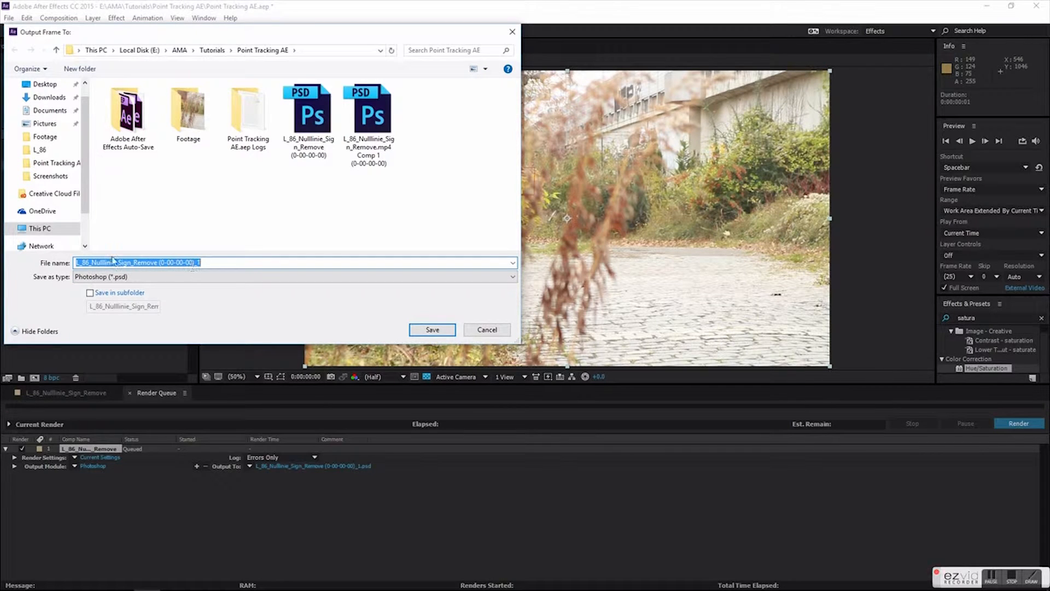
left_click(433, 330)
Set the output module's post-render action to Import and render the queued frame
left_click(96, 466)
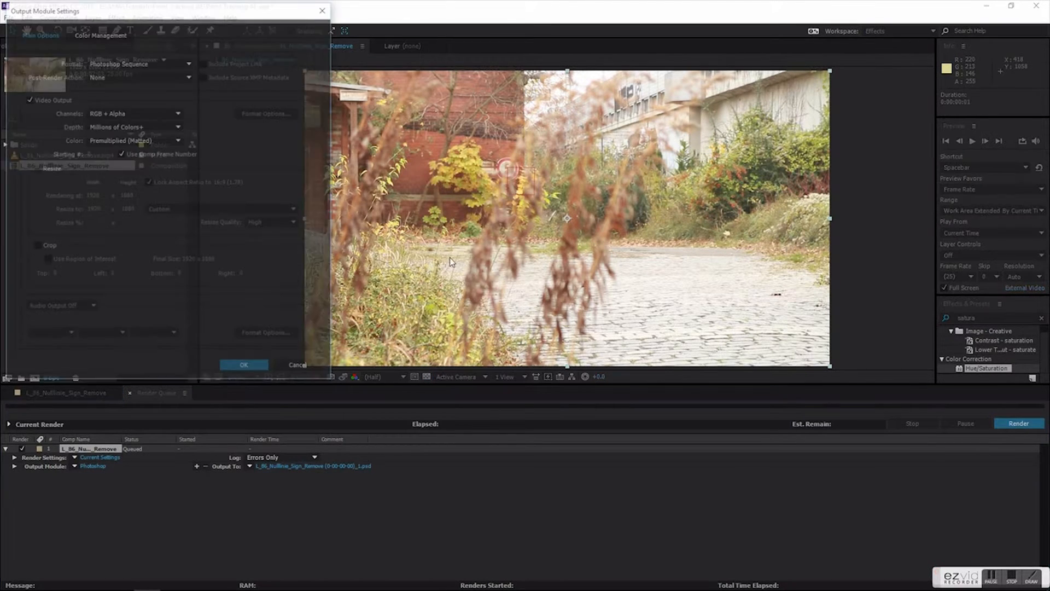
left_click(107, 77)
left_click(157, 105)
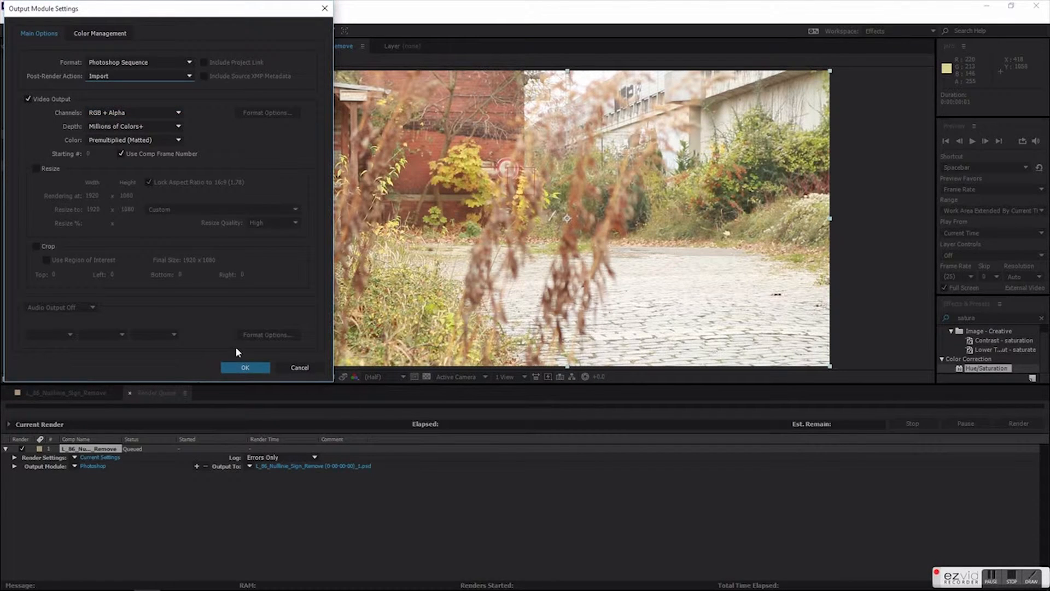
left_click(245, 367)
left_click(1018, 425)
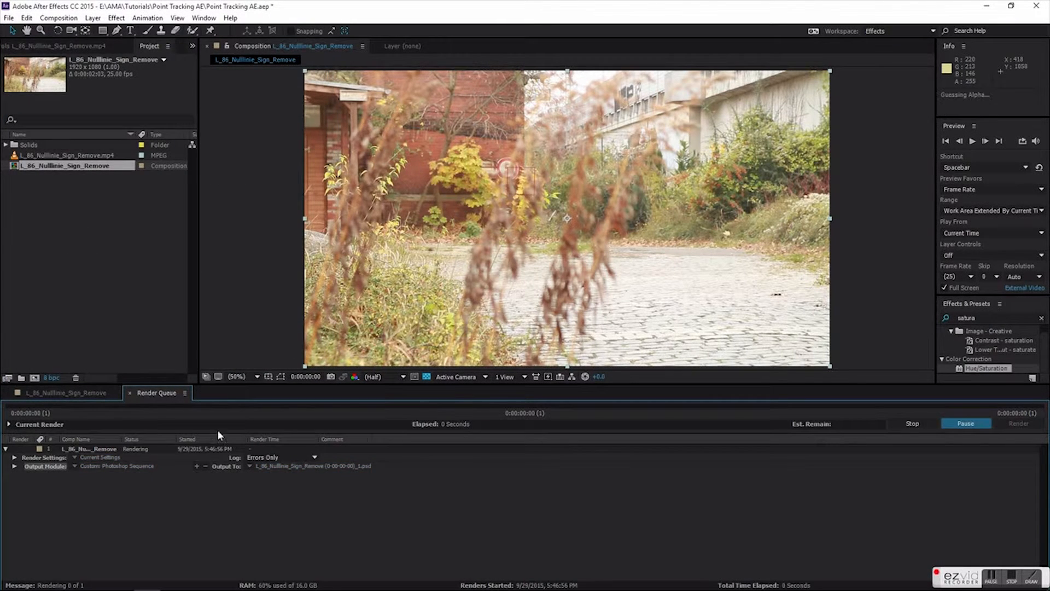
Place the rendered PSD between the null and the footage layers in the composition, and open it for editing in Photoshop
left_click(54, 393)
left_click(55, 168)
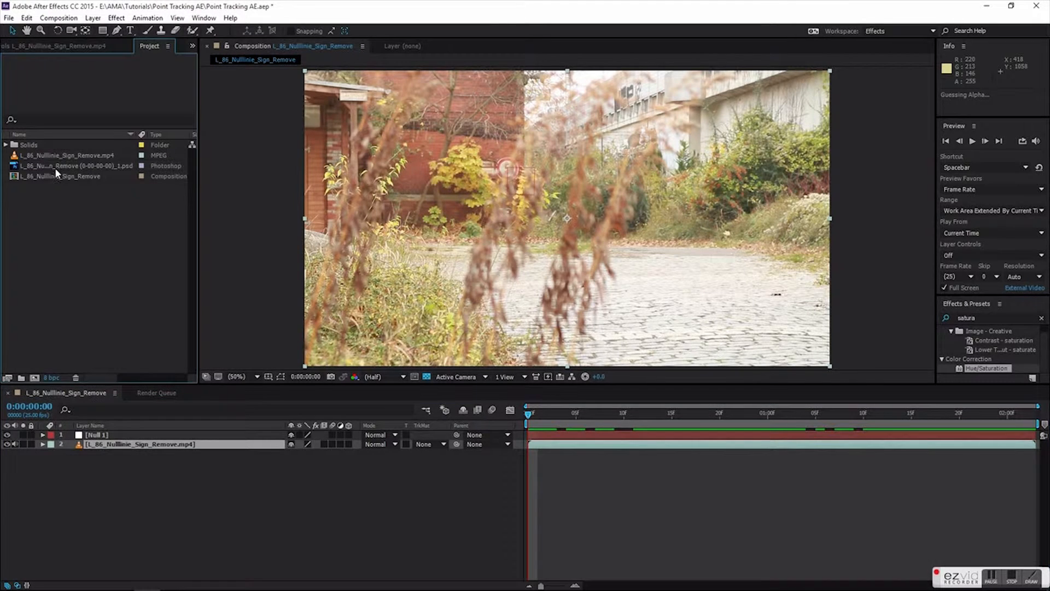
left_click_drag(54, 168, 136, 445)
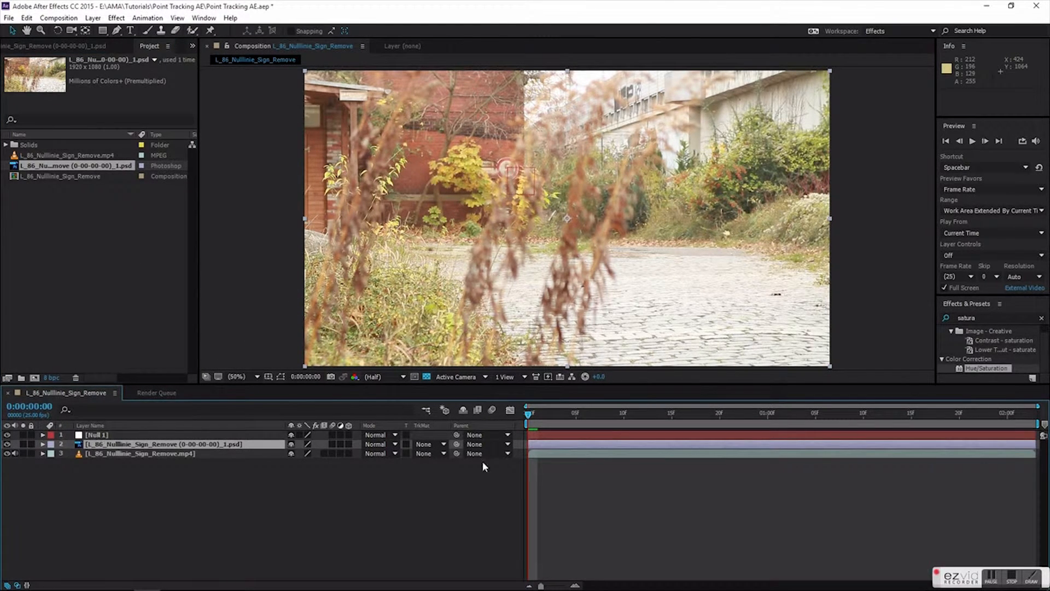
key("ctrl+e")
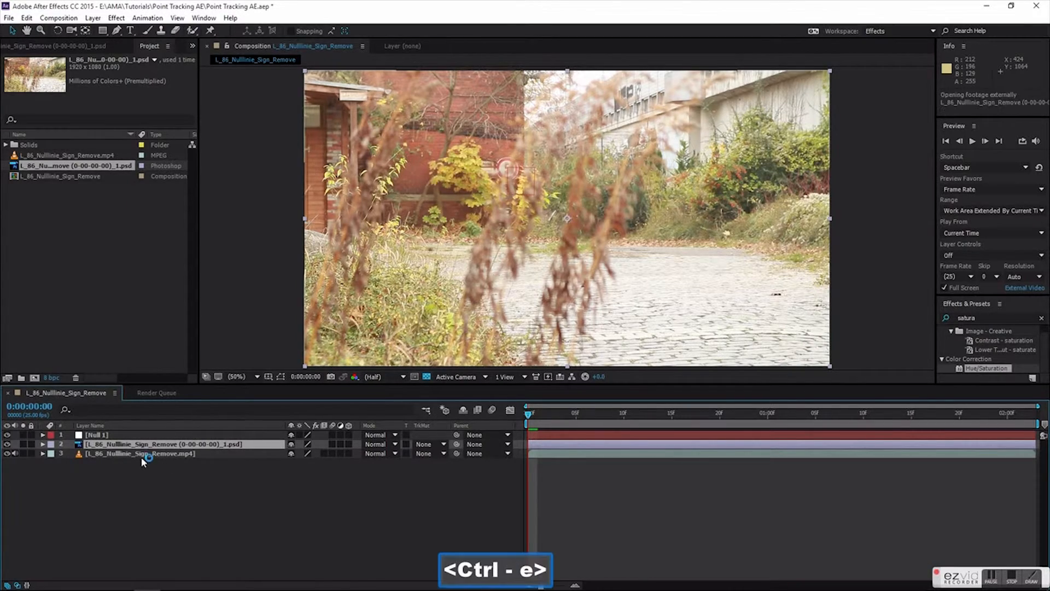
Clone clean brick texture over the upper part of the round traffic sign with the Clone Stamp tool
scroll(373, 229, "up", 2)
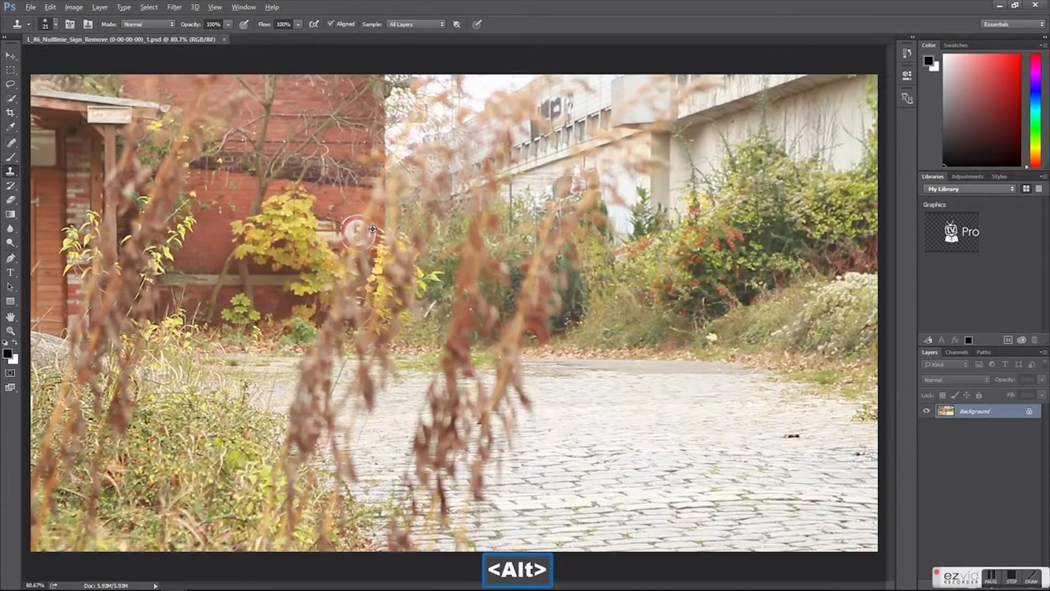
scroll(328, 182, "up", 6)
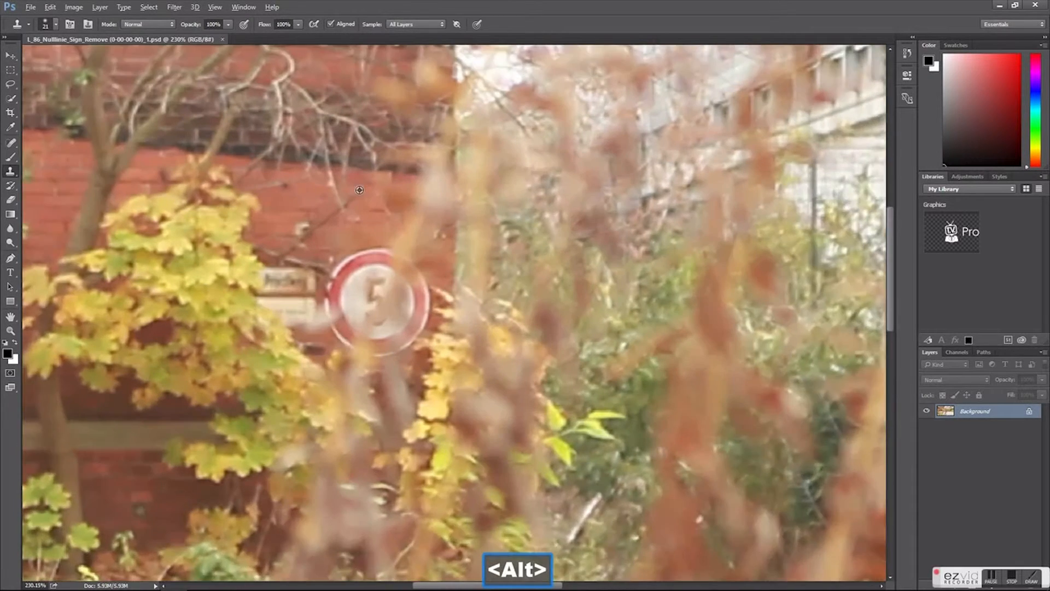
key("alt")
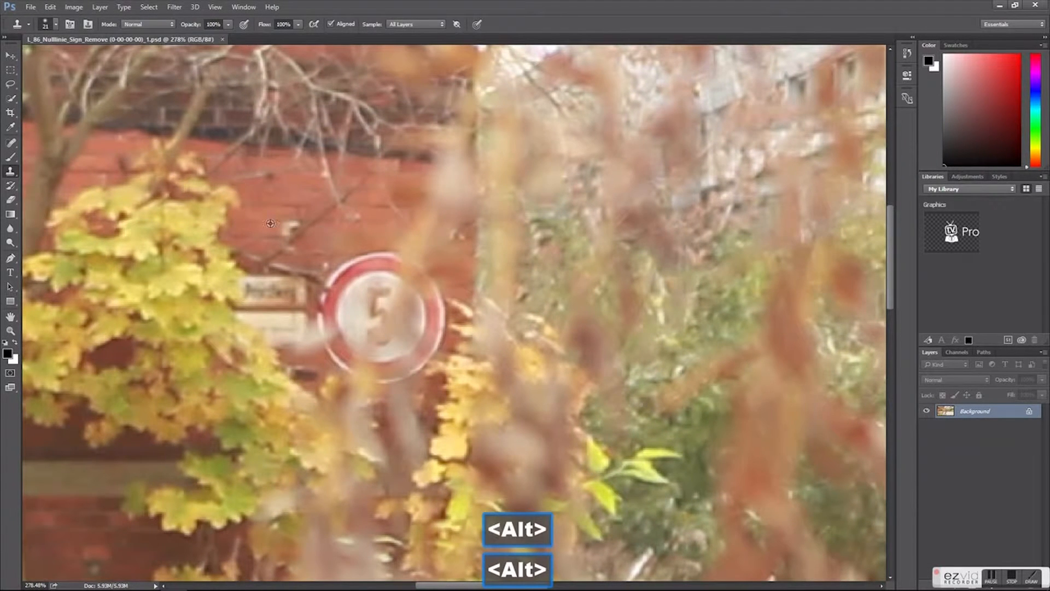
left_click_drag(371, 259, 387, 258)
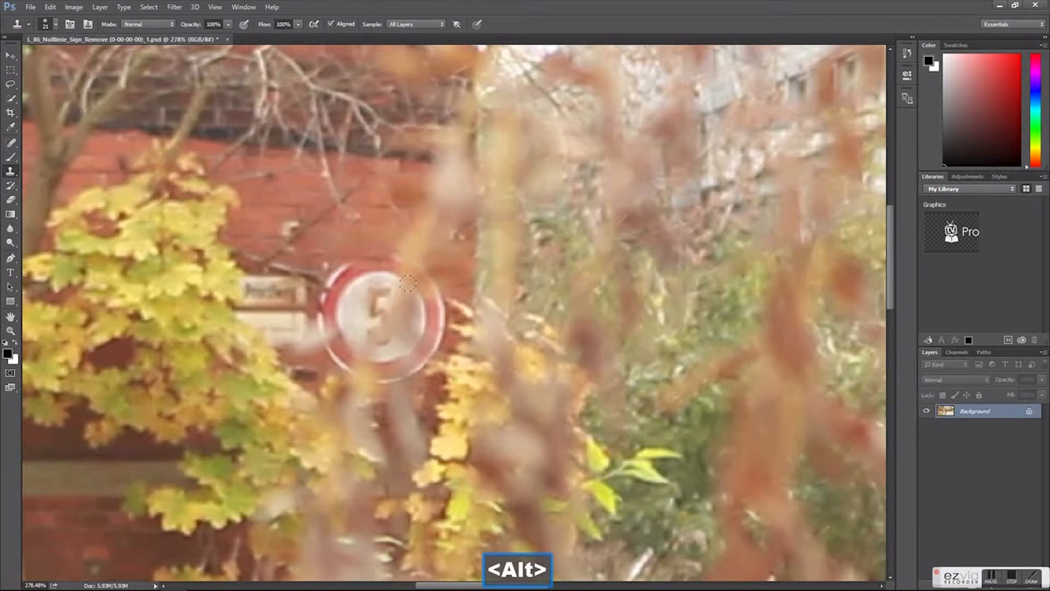
left_click_drag(331, 271, 391, 290)
key("alt")
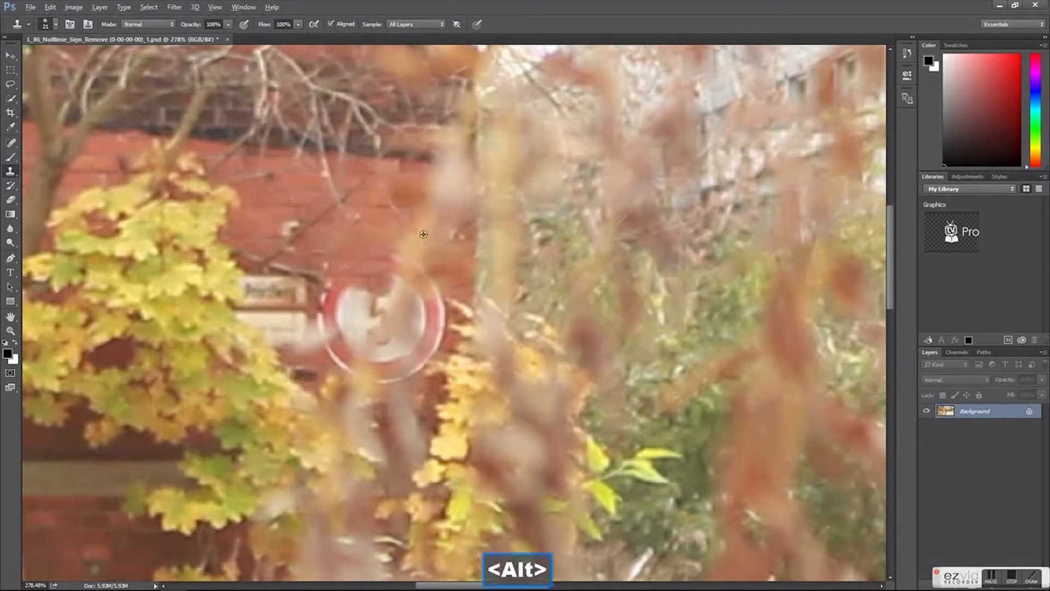
Clone brick over the remaining ring and face of the traffic sign until the wall is continuous
key("alt")
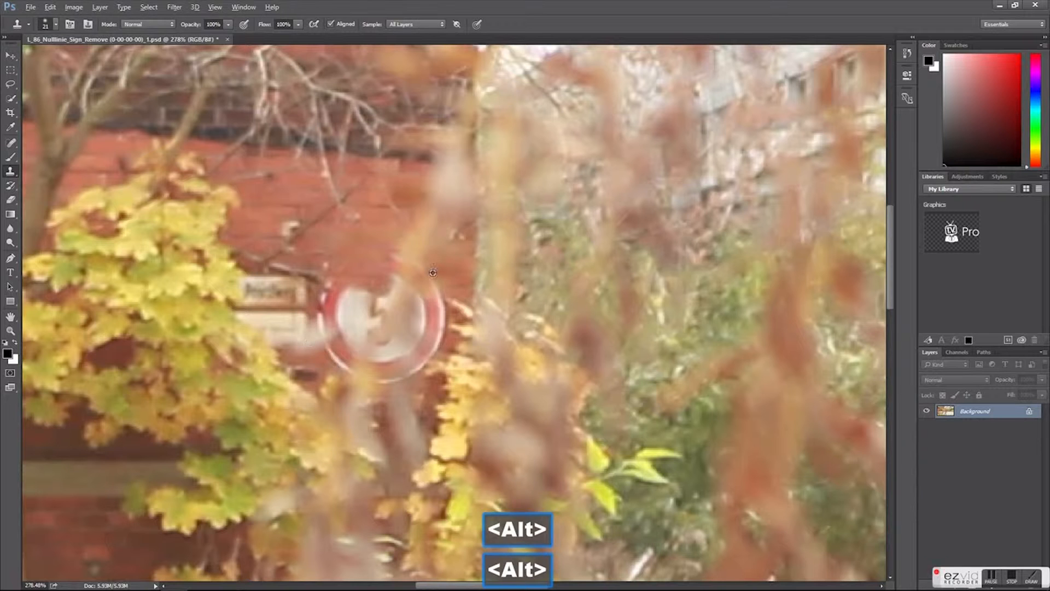
key("alt")
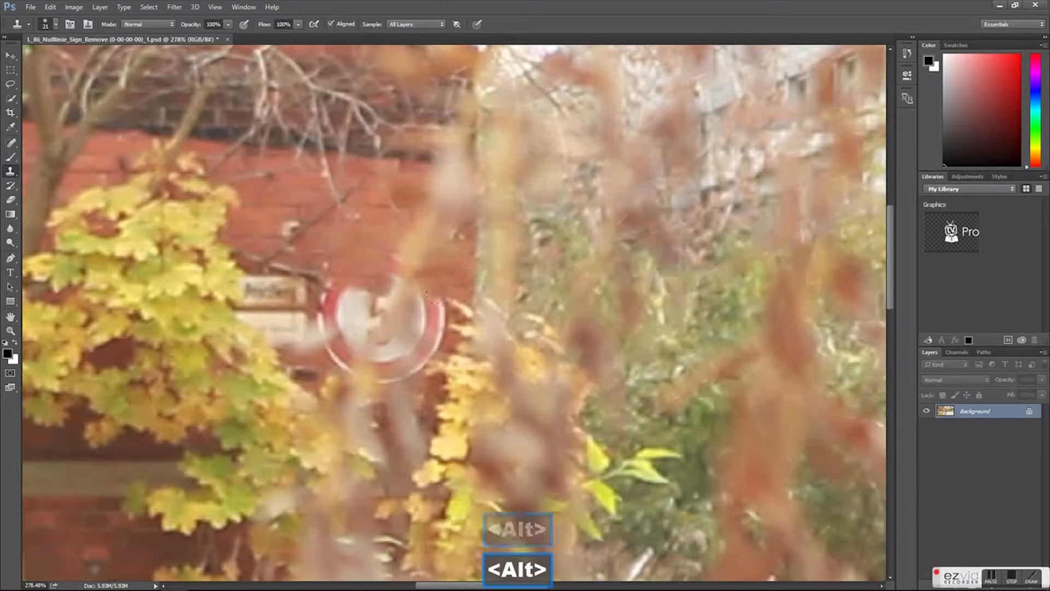
left_click(377, 268, "alt")
mouse_move(398, 254)
left_mouse_down()
mouse_move(361, 301)
mouse_move(430, 350)
left_mouse_up()
scroll(301, 295, "down", 3)
scroll(362, 326, "up", 5)
scroll(361, 366, "down", 3)
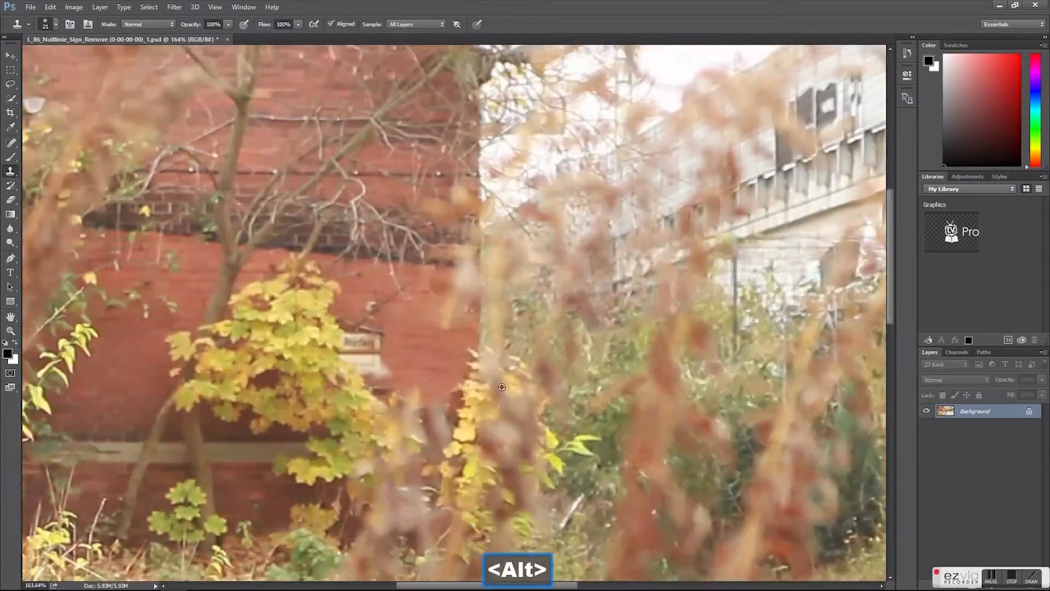
scroll(523, 350, "up", 3)
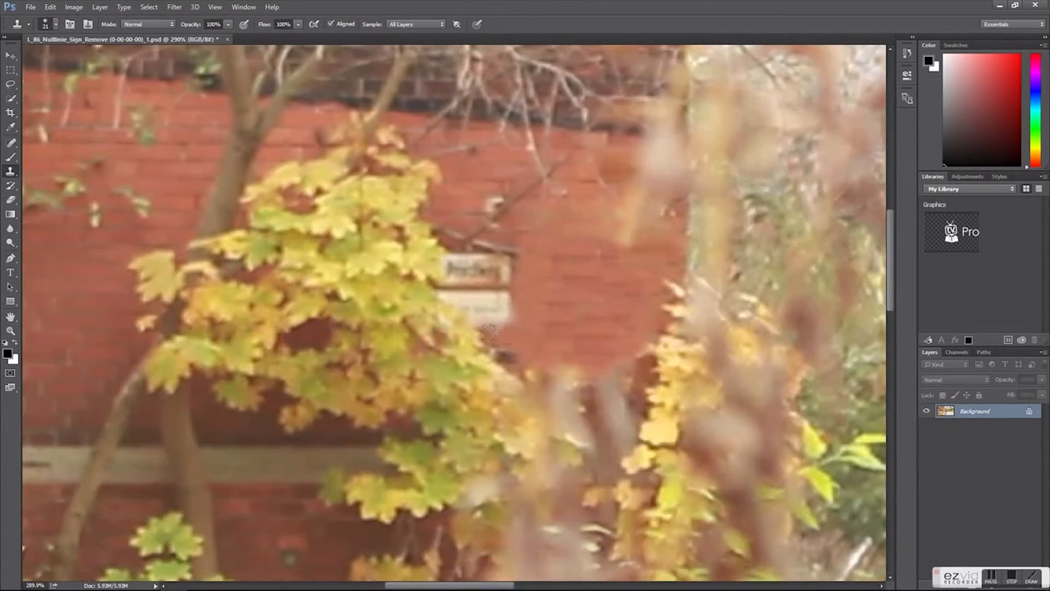
scroll(522, 350, "down", 5)
Save the retouched PSD and switch back to After Effects
key("ctrl+s")
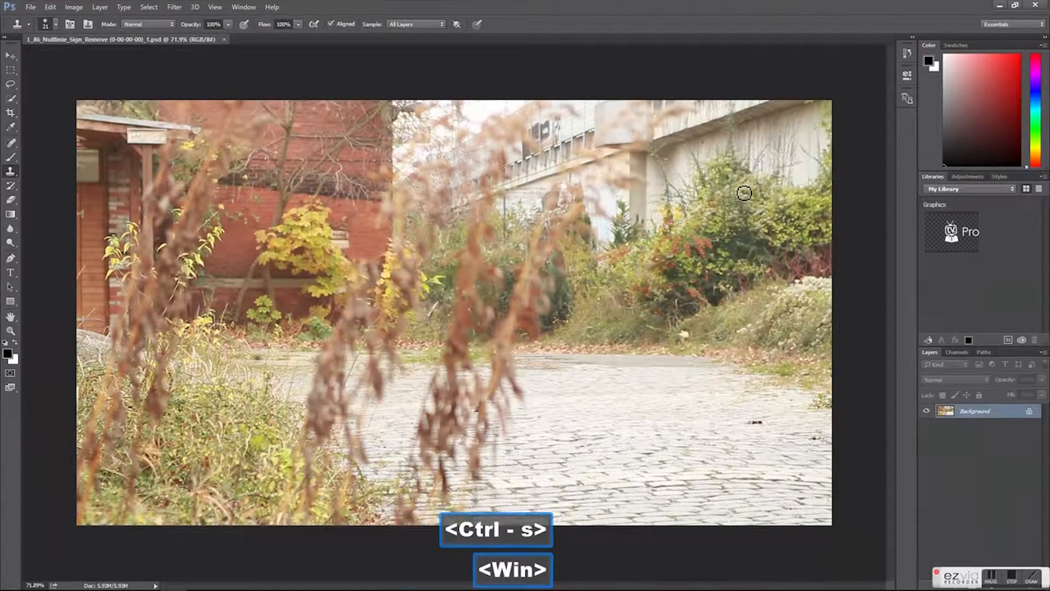
key("super+Tab")
left_click(456, 180)
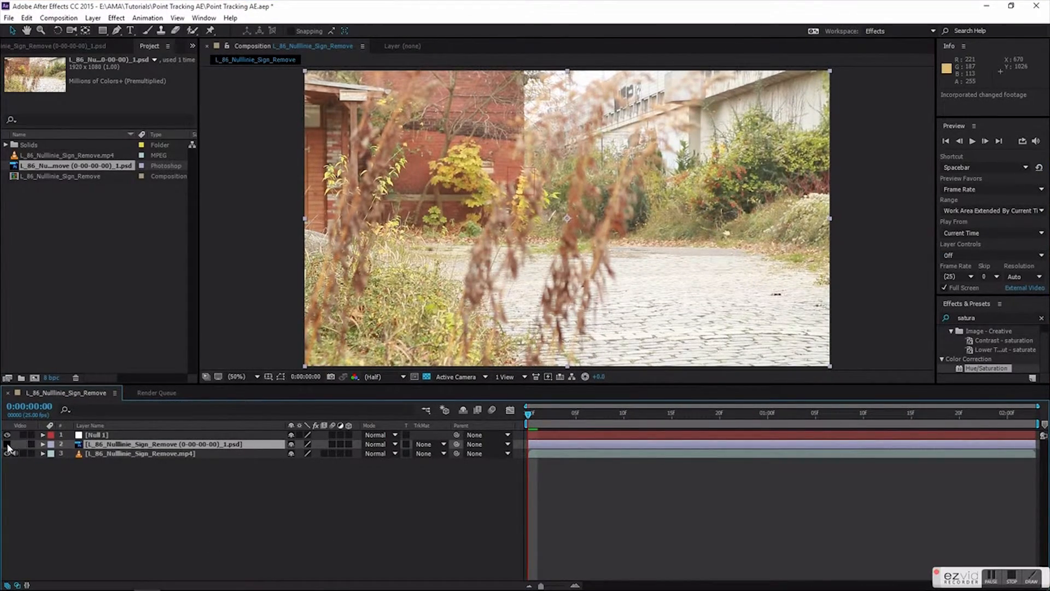
Parent the retouched PSD layer to Null 1, scrub through the composition, and return to the first frame
left_click(93, 539)
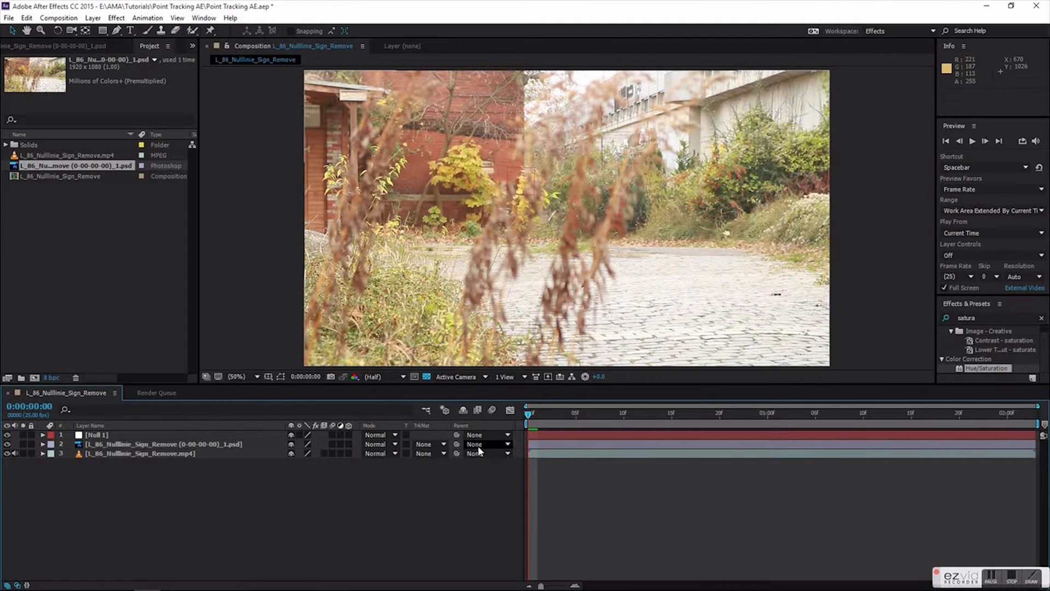
left_click_drag(457, 444, 103, 431)
left_click_drag(535, 416, 605, 483)
left_click_drag(536, 485, 284, 520)
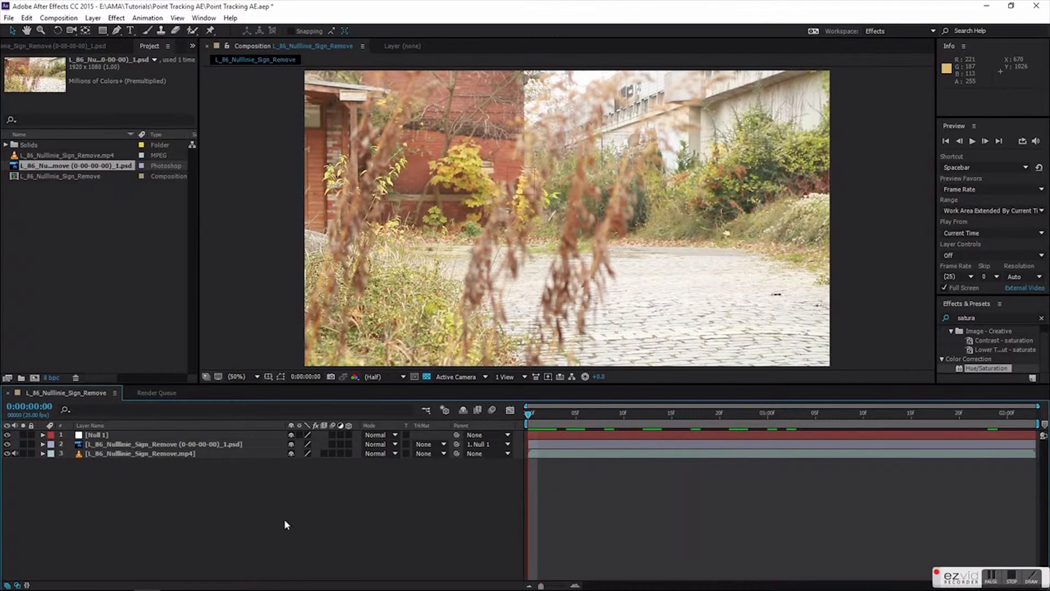
Hide the PSD layer, outline the round sign with a closed Pen tool mask on that layer, and show the layer again
scroll(473, 134, "up", 3)
left_click_drag(713, 282, 142, 353)
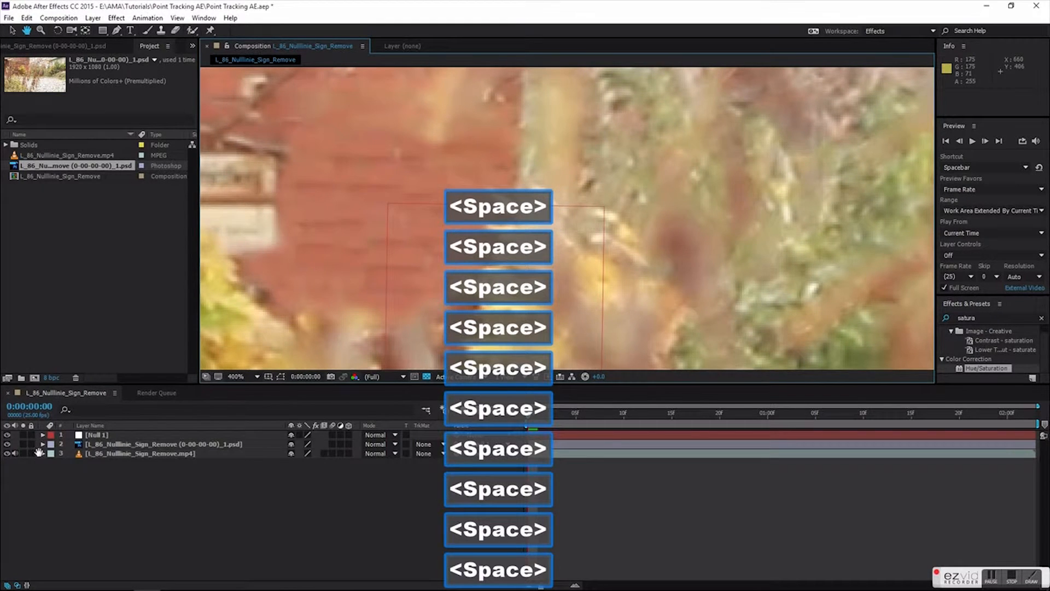
key("v")
left_click(7, 444)
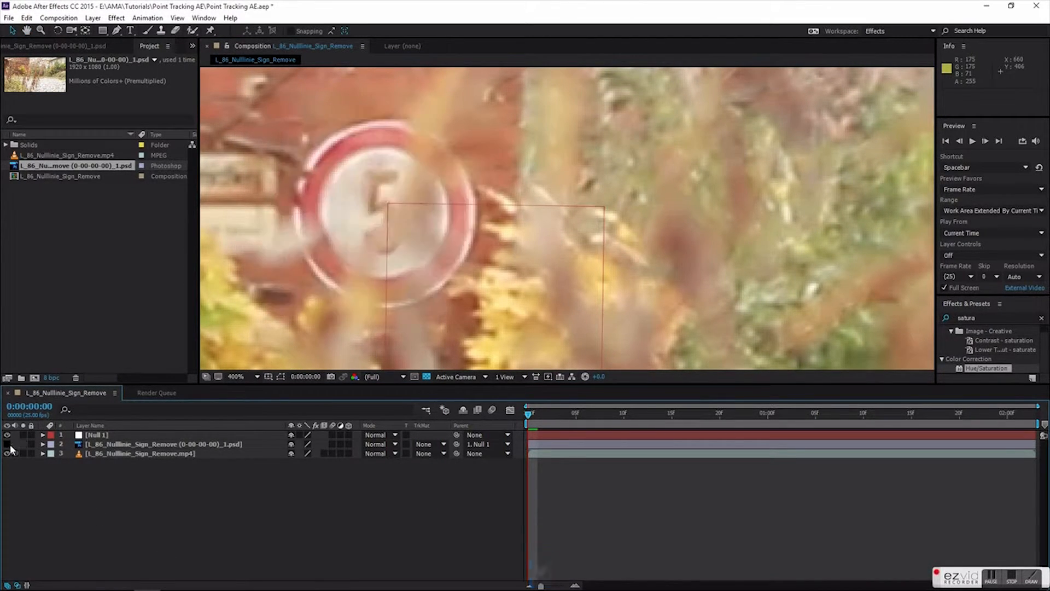
key("g")
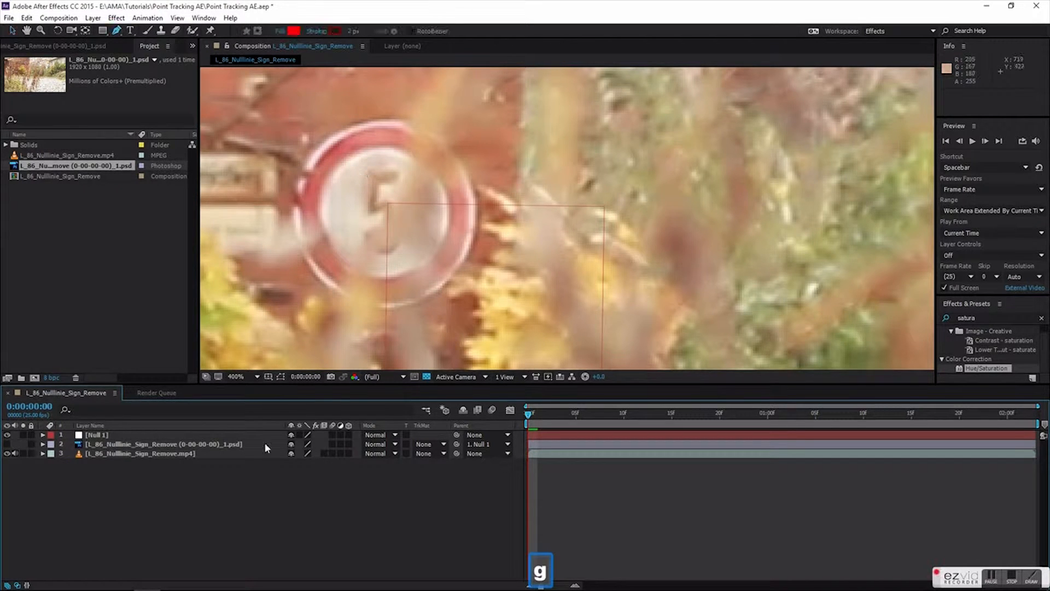
left_click(160, 443)
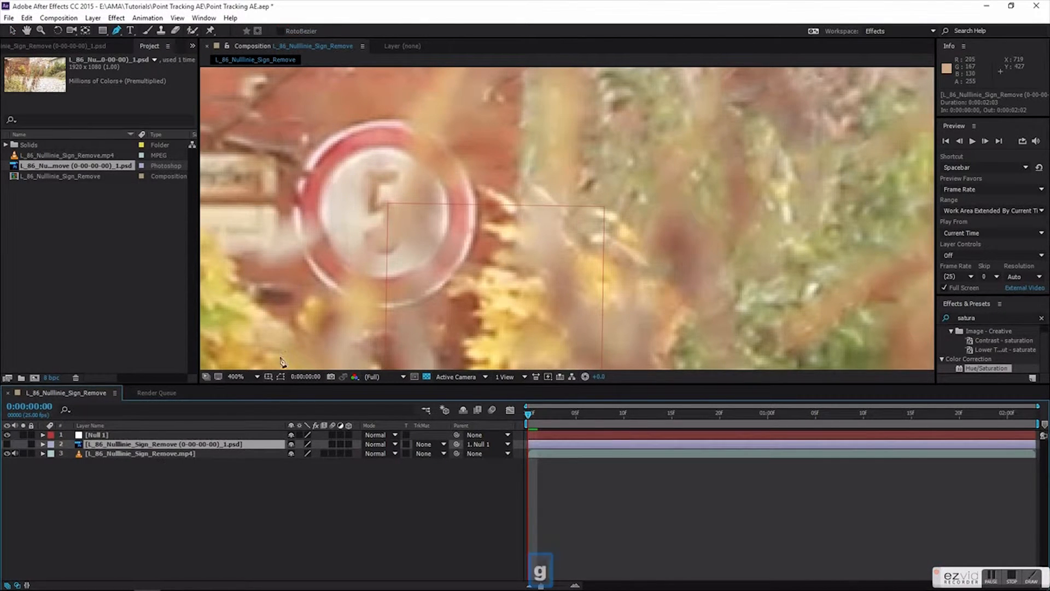
left_click(321, 132)
left_click(358, 121)
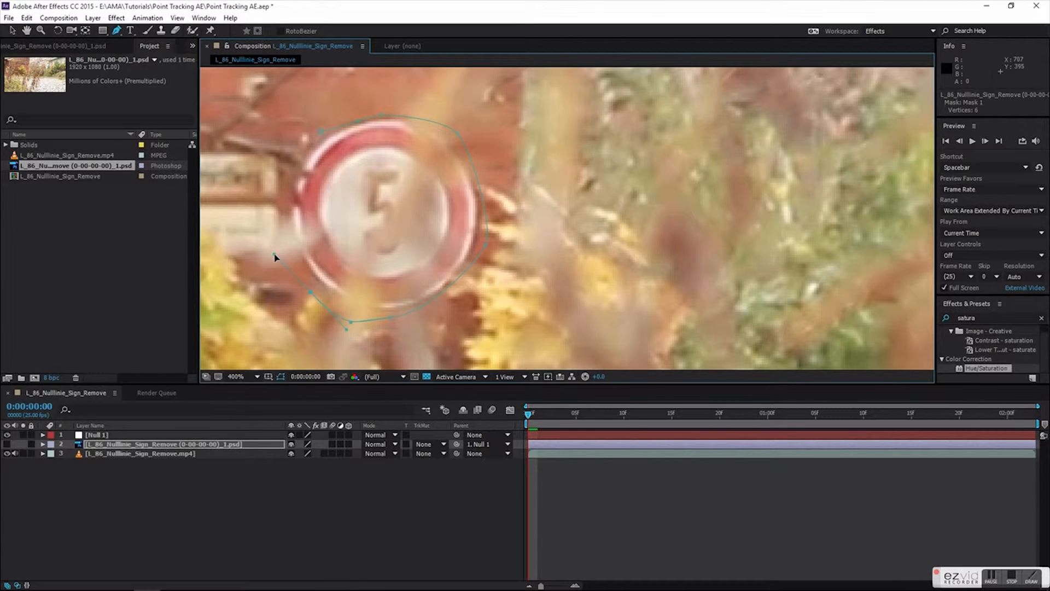
left_click(323, 133)
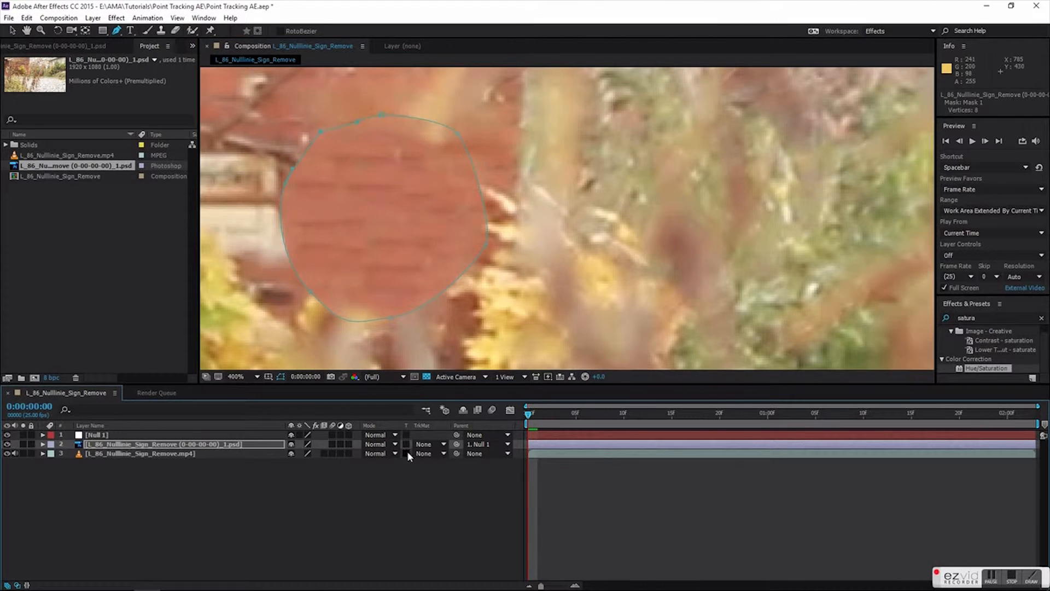
Set the feather of the PSD layer's mask to 22 pixels
left_click(145, 446)
key("f")
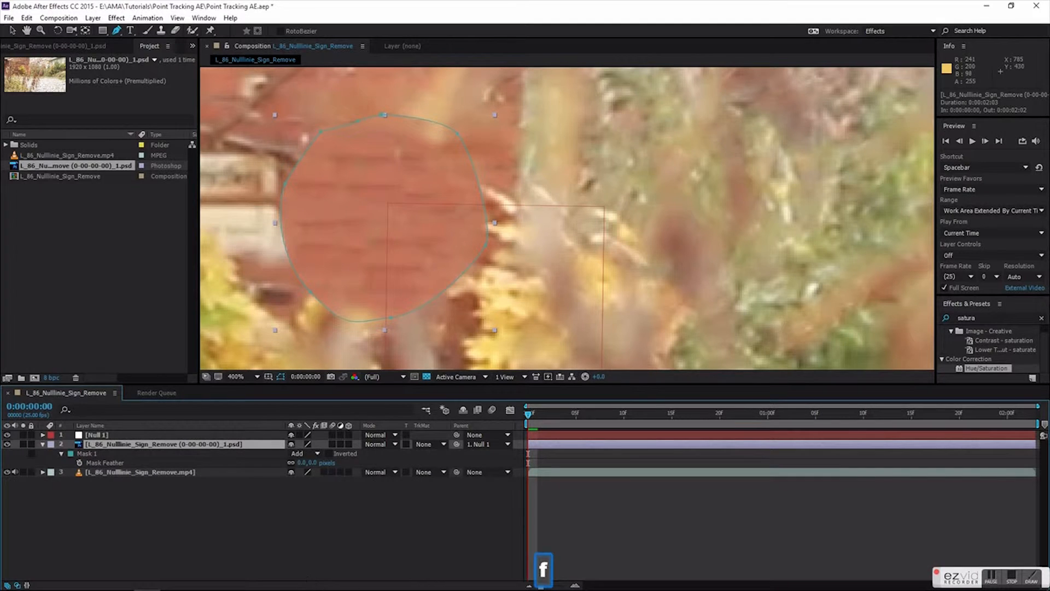
left_click_drag(307, 463, 328, 465)
Set the expansion of the PSD layer's mask to 22 pixels and scrub through the footage to check the patch
left_click(234, 446)
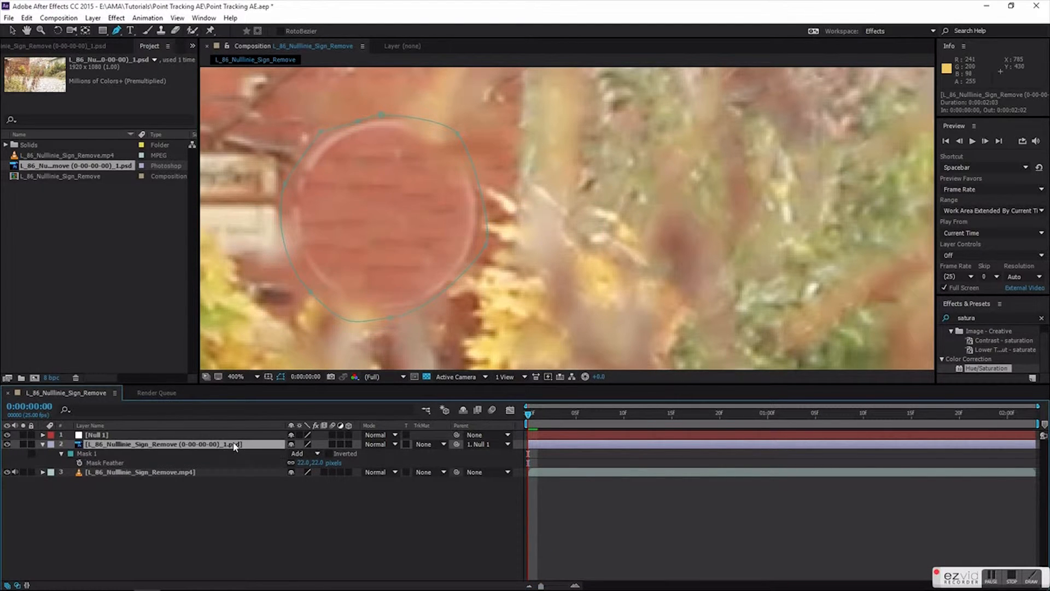
key("m")
key("m")
key("m")
key("m")
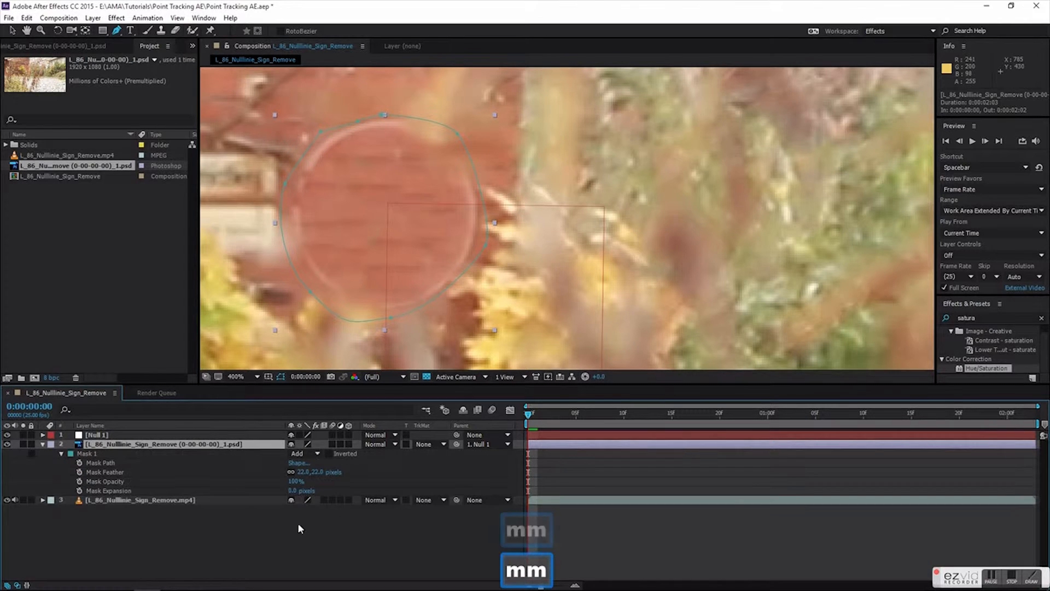
left_click_drag(293, 490, 298, 492)
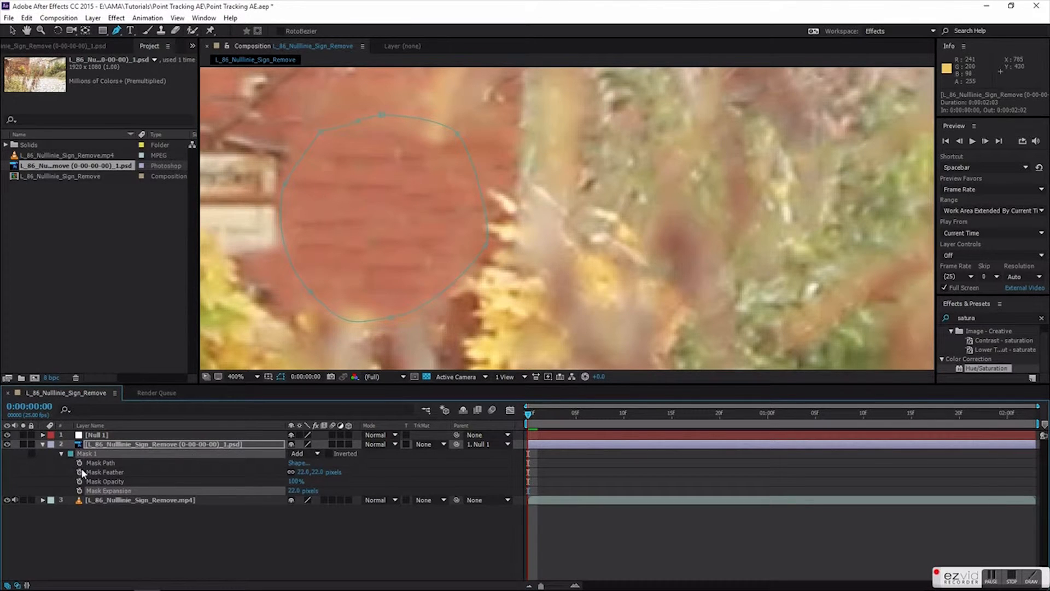
left_click(361, 552)
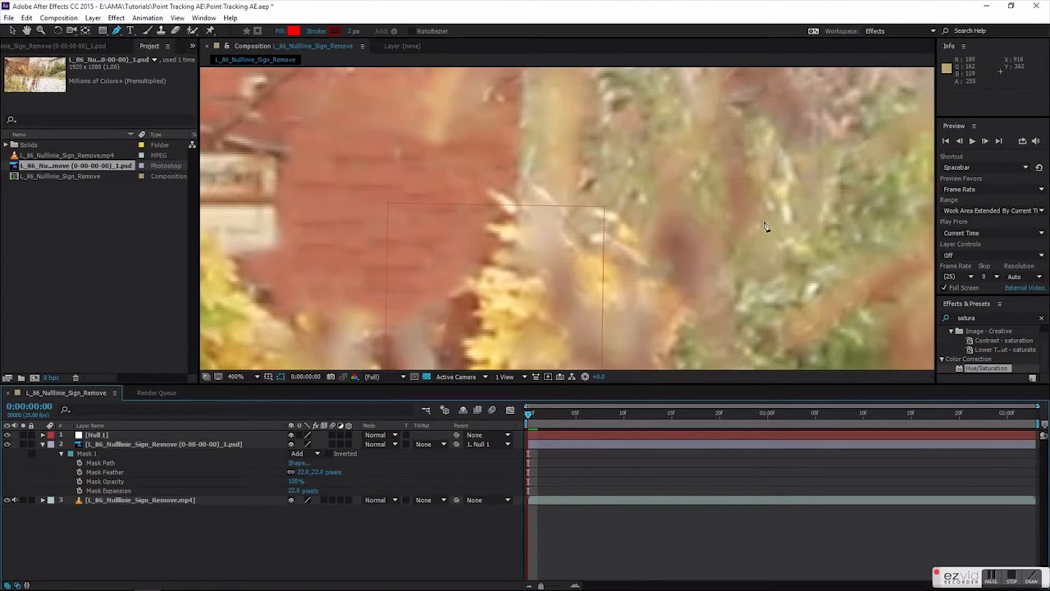
scroll(553, 222, "down", 6)
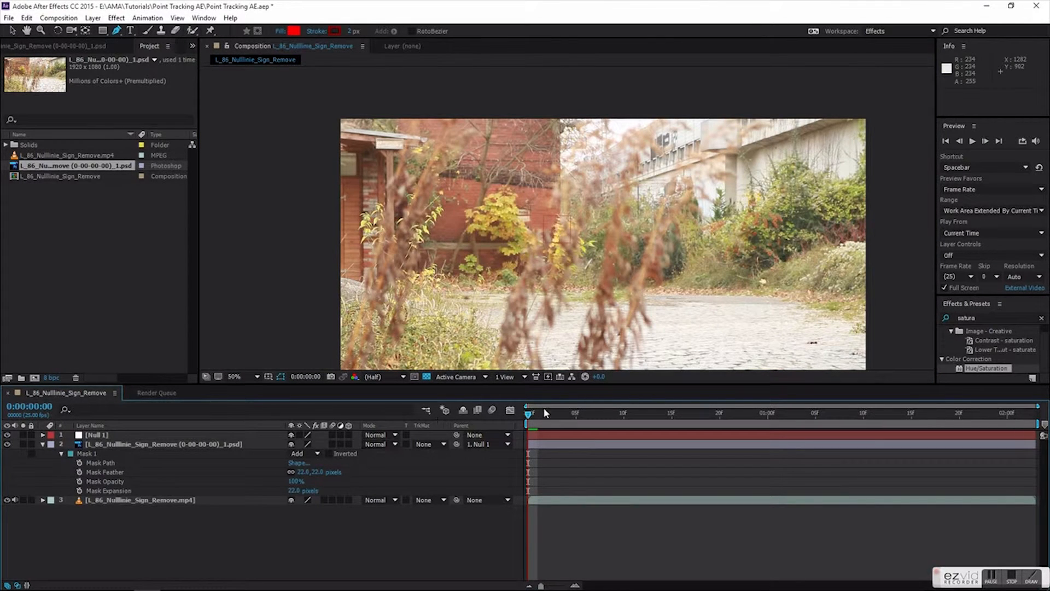
left_click_drag(555, 419, 1017, 417)
left_click_drag(944, 446, 416, 481)
Duplicate the L_86_Nulllinie_Sign_Remove.mp4 layer and place the copy directly below the null, above the PSD layer
left_click(118, 500)
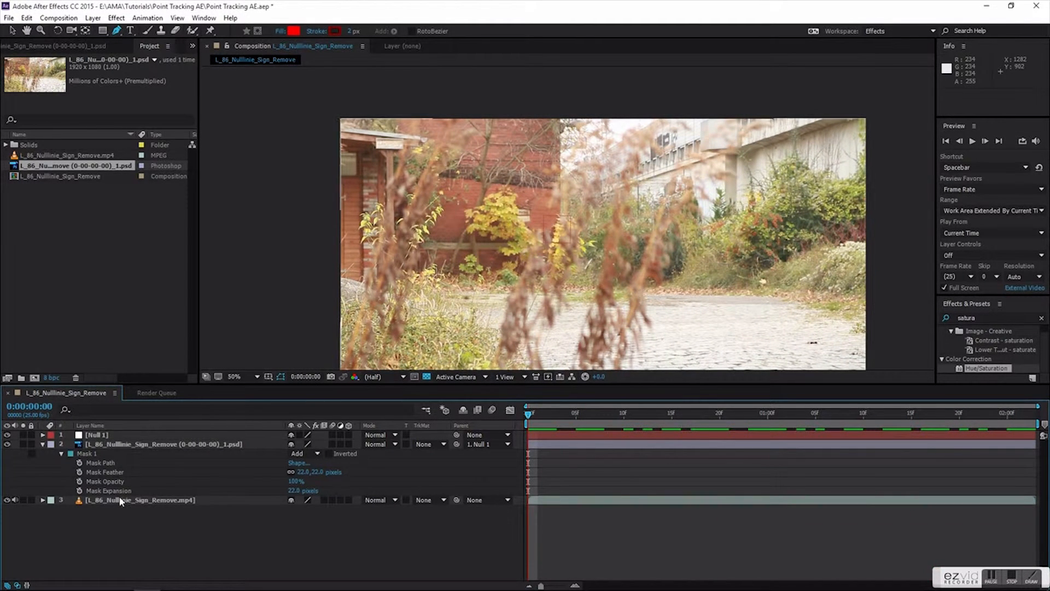
key("ctrl+d")
left_click_drag(102, 501, 115, 445)
Rename the duplicated footage layer to plant
right_click(114, 445)
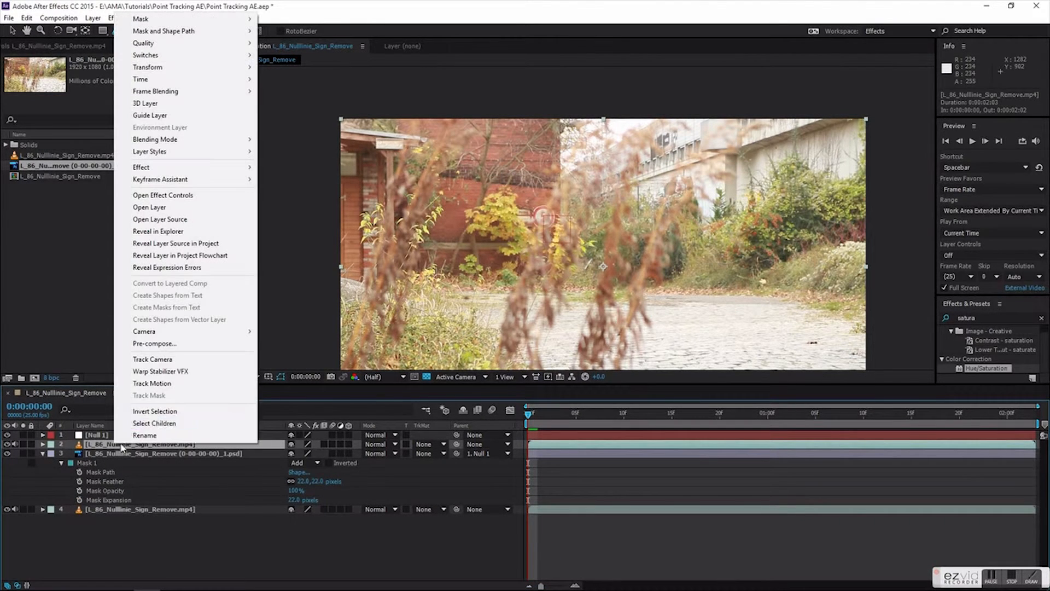
left_click(145, 436)
type("plat")
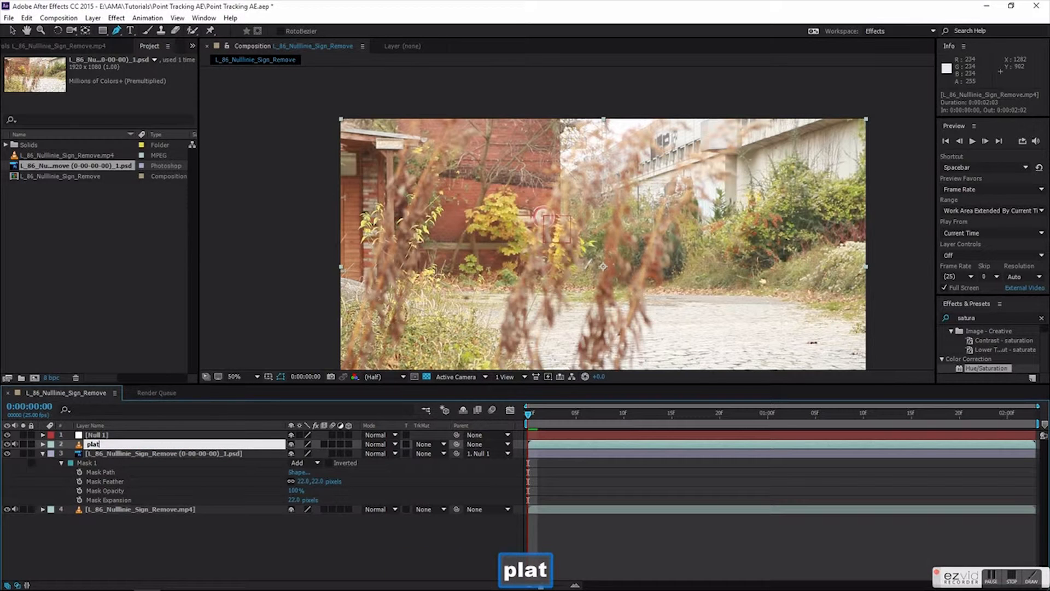
key("BackSpace")
type("nt")
key("Return")
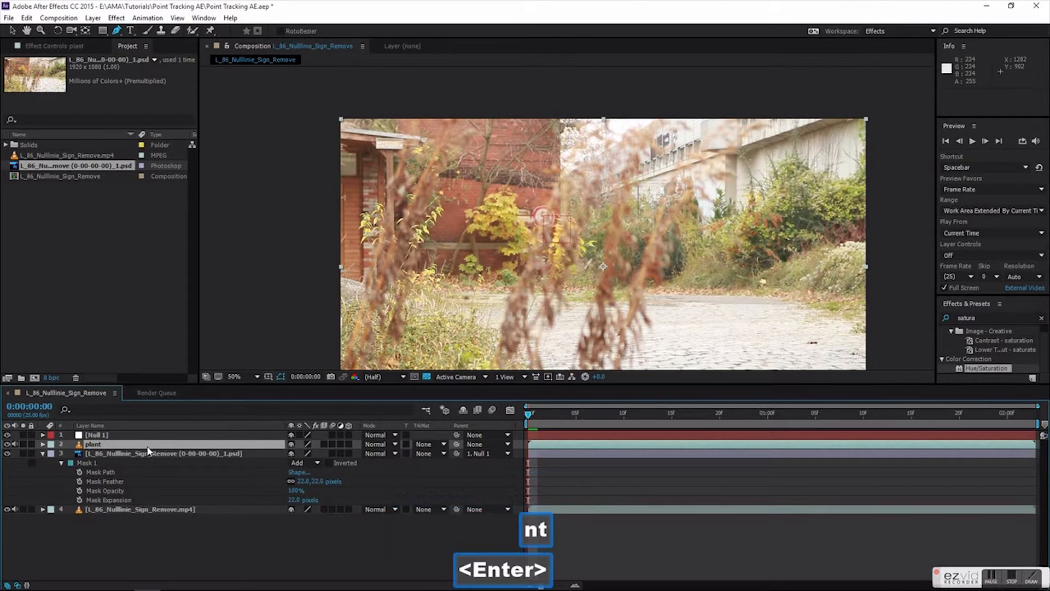
Apply Freeze Frame to the plant layer at the first frame
right_click(148, 446)
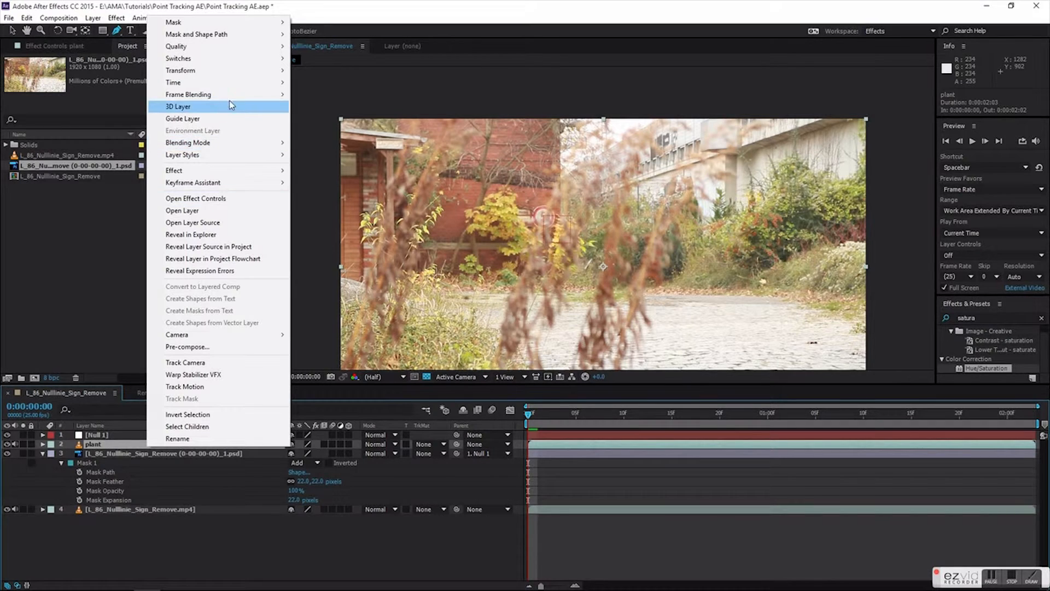
mouse_move(238, 83)
left_click(424, 118)
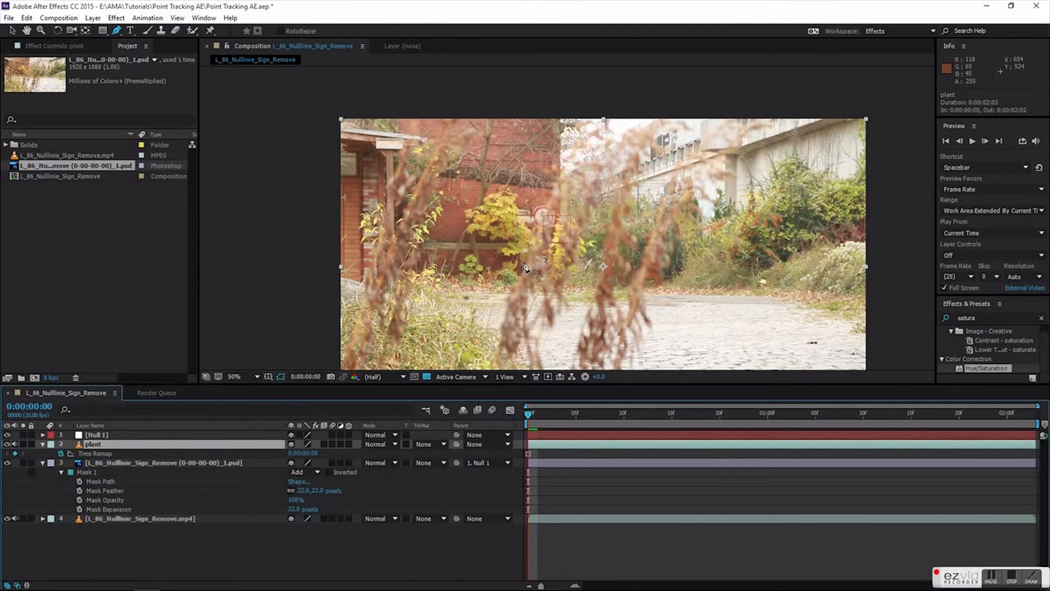
Draw a closed Pen tool mask on the plant layer around the reddish-brown stem just beside the traffic sign
scroll(610, 230, "up", 2)
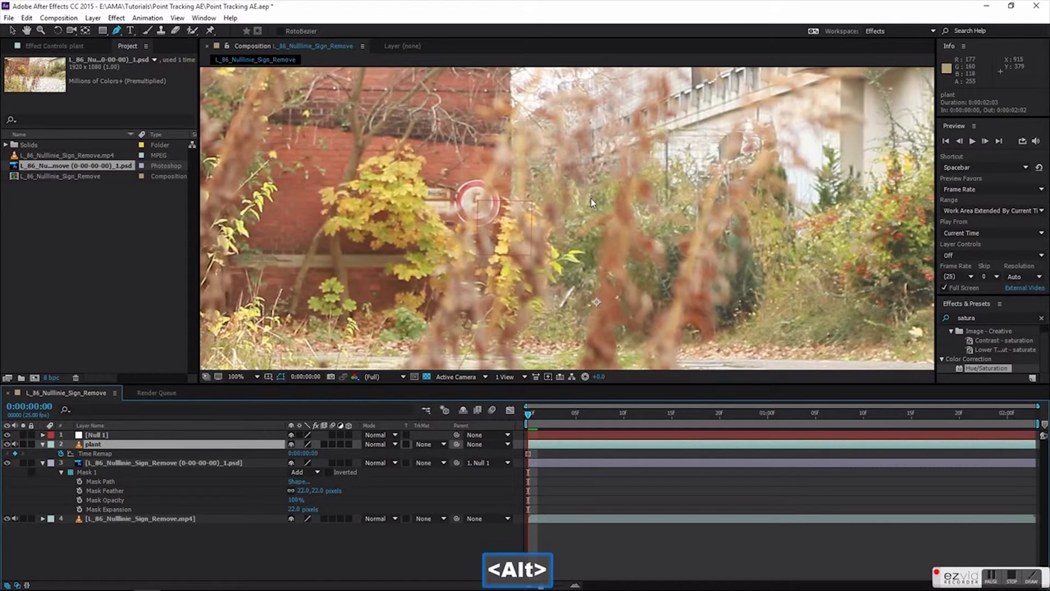
scroll(591, 198, "up", 2)
scroll(544, 180, "down", 1)
key("space")
left_click_drag(572, 126, 553, 176)
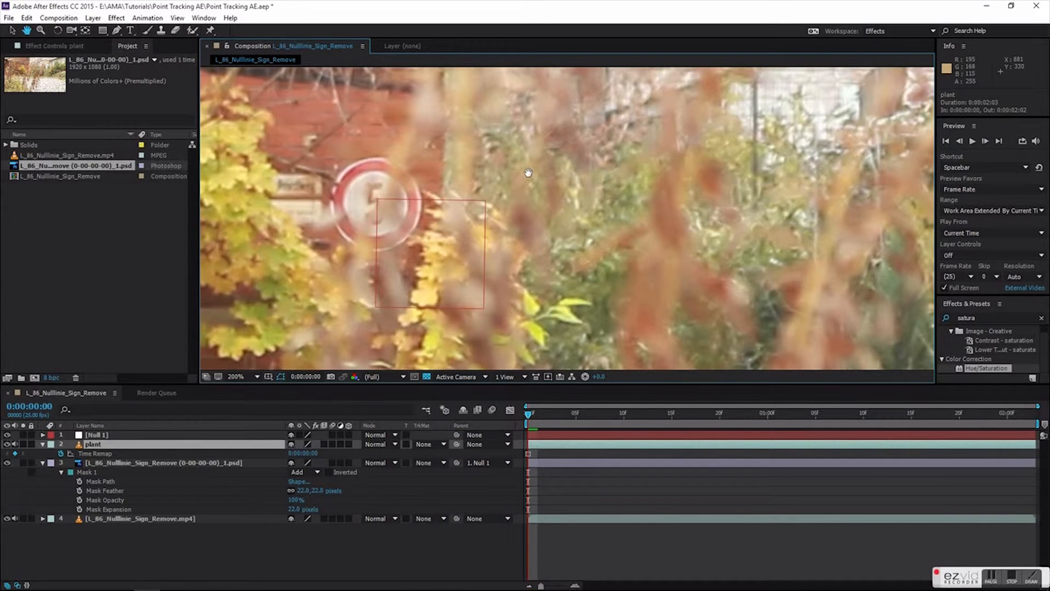
key("g")
left_click(488, 342)
left_click(495, 323)
left_click_drag(506, 333, 511, 332)
left_click_drag(510, 307, 512, 271)
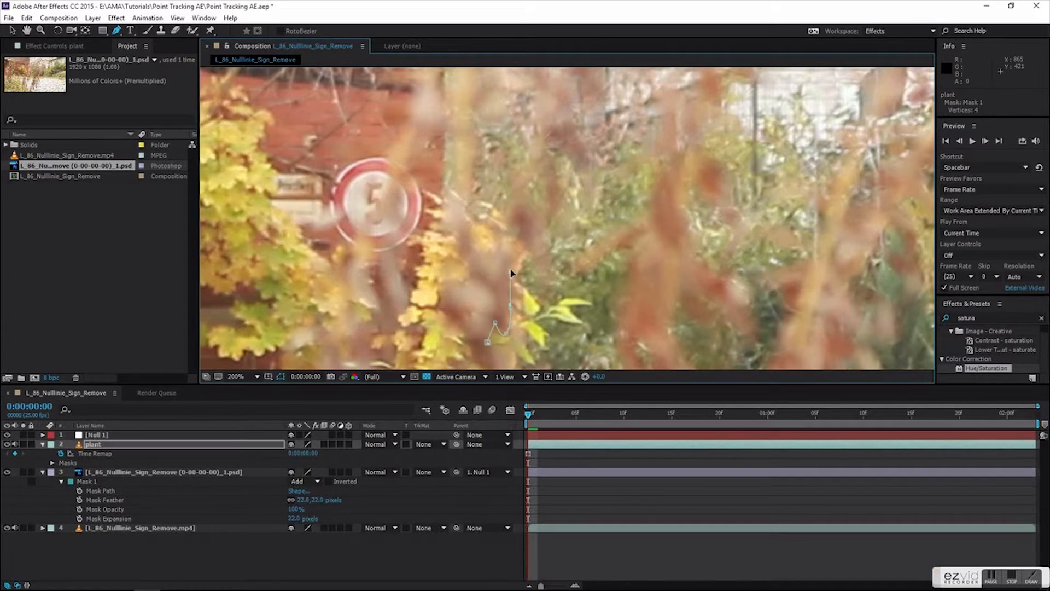
left_click(559, 148)
left_click_drag(575, 134, 581, 125)
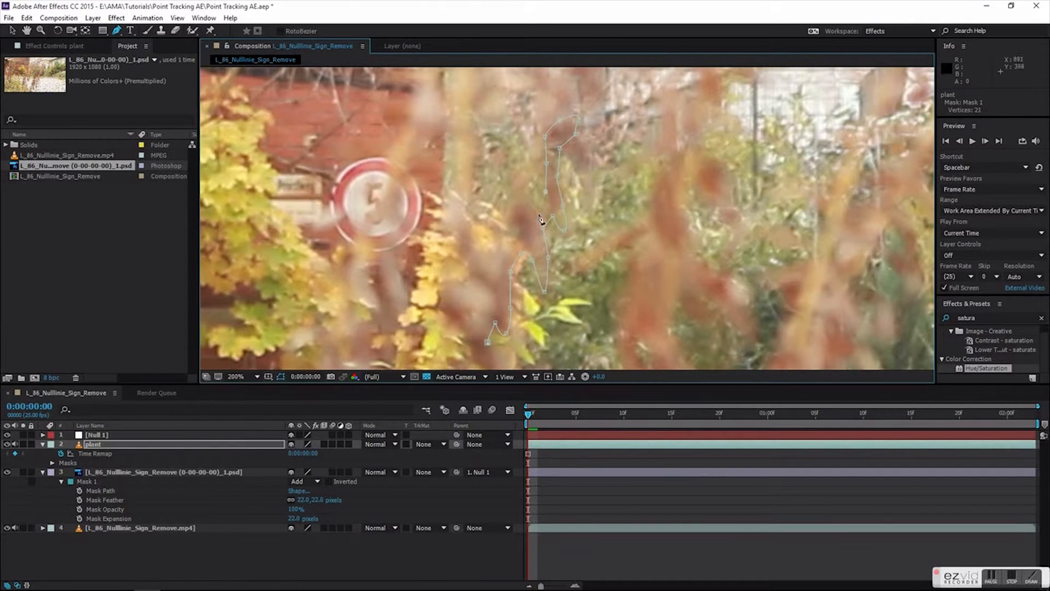
left_click(438, 283)
left_click(440, 311)
left_click(464, 334)
left_click(474, 356)
left_click(492, 357)
left_click(488, 342)
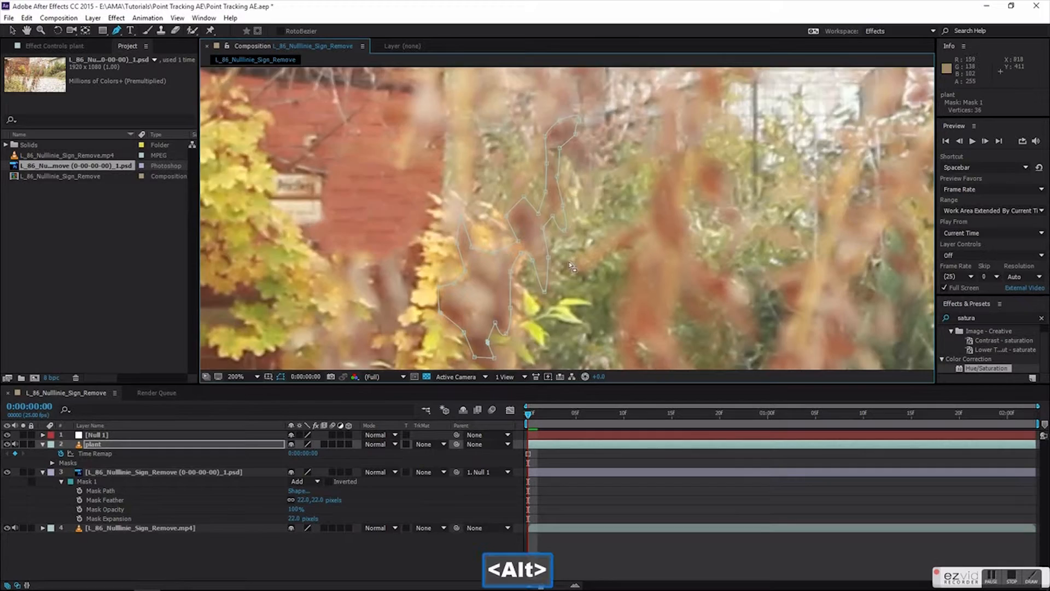
scroll(569, 261, "down", 1)
key("v")
left_click_drag(489, 181, 593, 324)
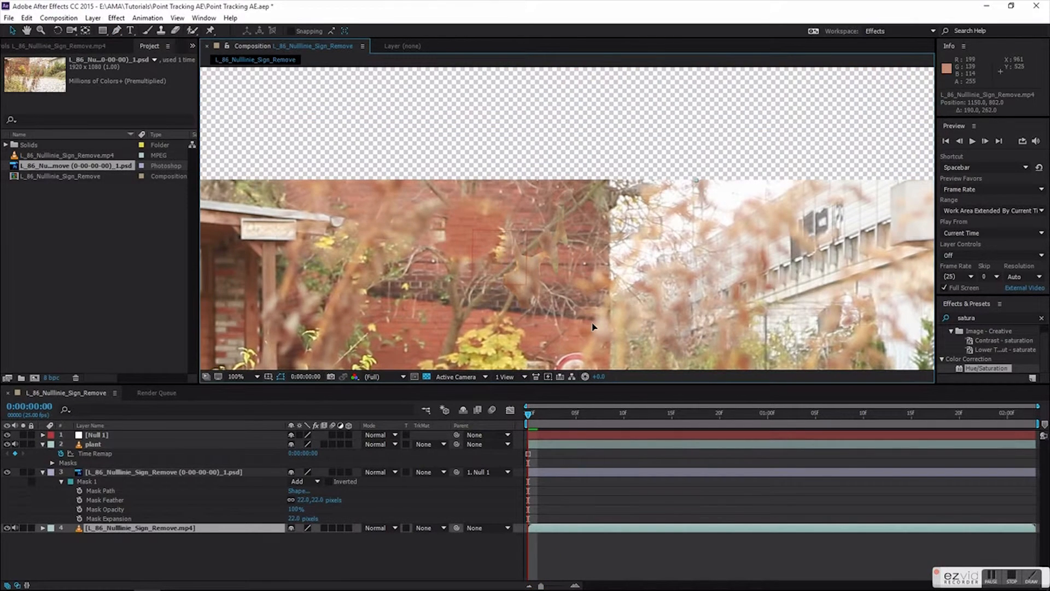
key("ctrl+z")
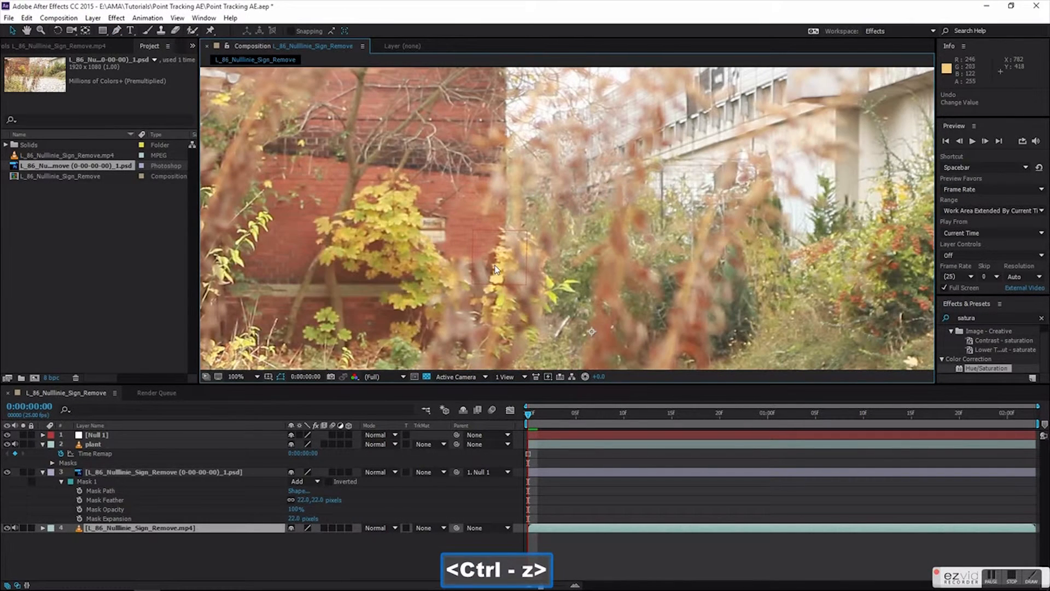
Move the masked plant layer up and to the left so its stem piece overlaps the edge of the sign patch
left_click(101, 444)
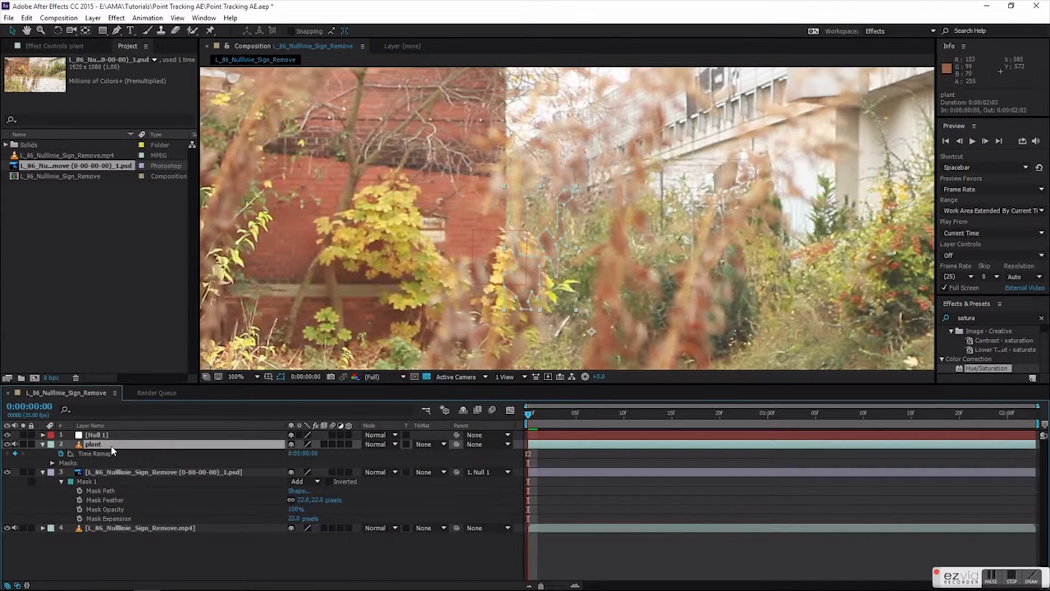
left_click_drag(538, 290, 482, 241)
key("Return")
Set the feather of the plant layer's mask to 14 pixels
left_click(92, 451)
key("f")
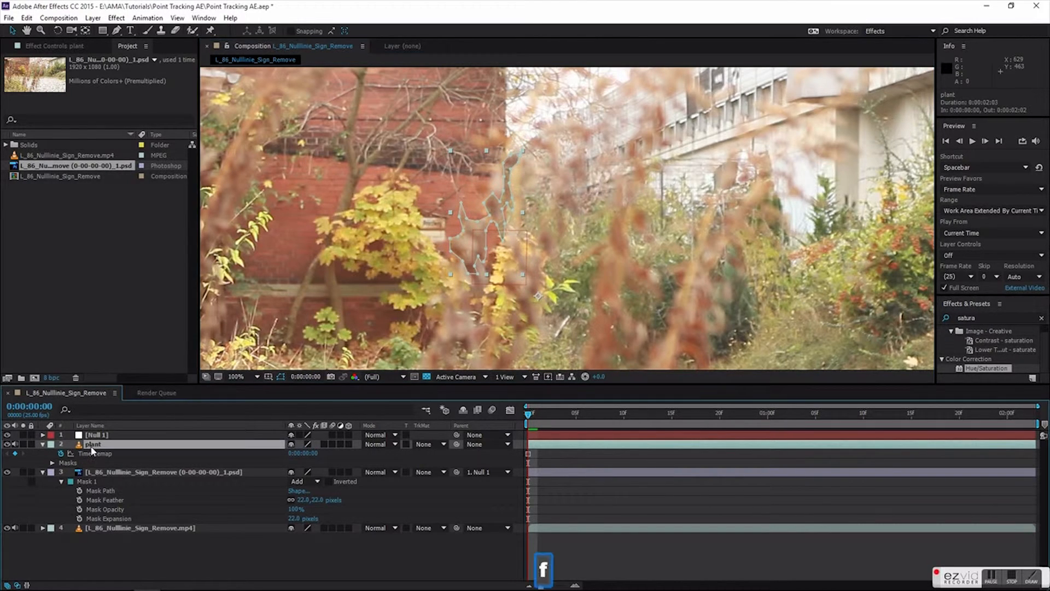
left_click_drag(310, 465, 318, 463)
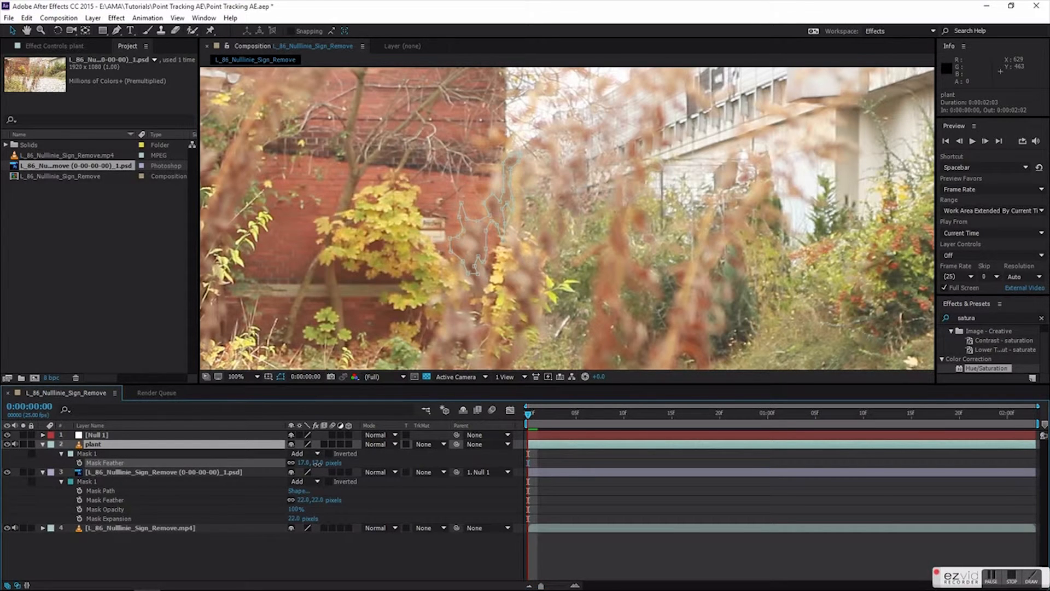
key("Return")
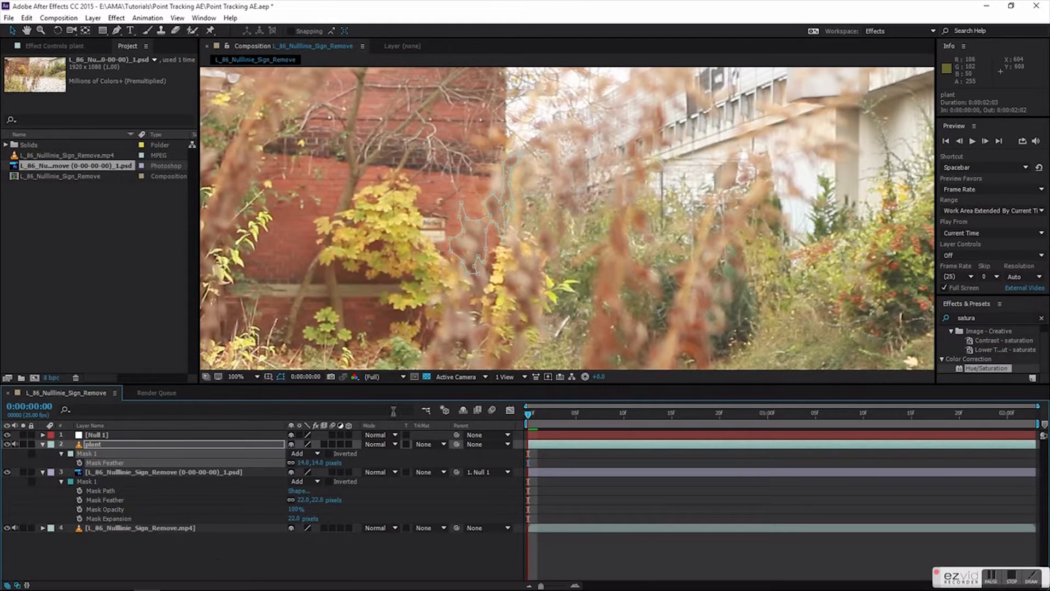
Parent the plant layer to Null 1 and scrub through the footage to check its tracking, returning to the first frame
left_click_drag(457, 443, 107, 435)
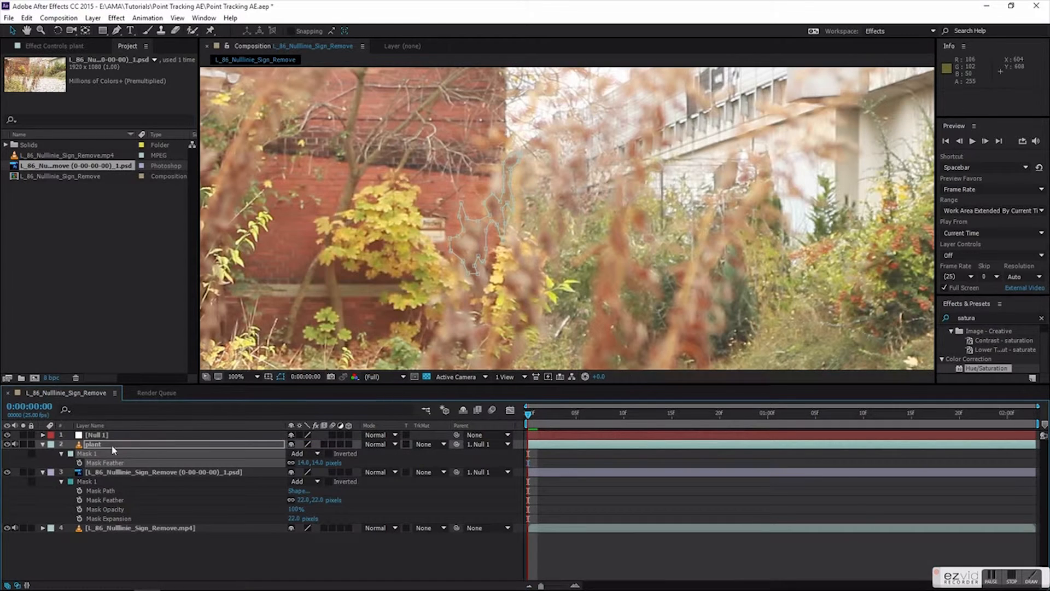
left_click(112, 445)
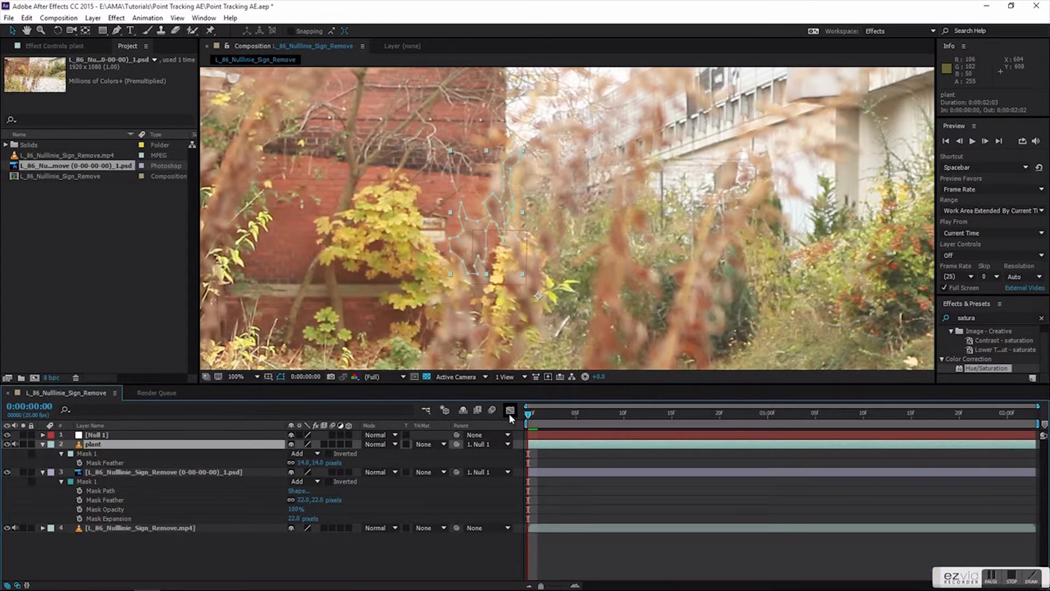
left_click_drag(529, 414, 898, 439)
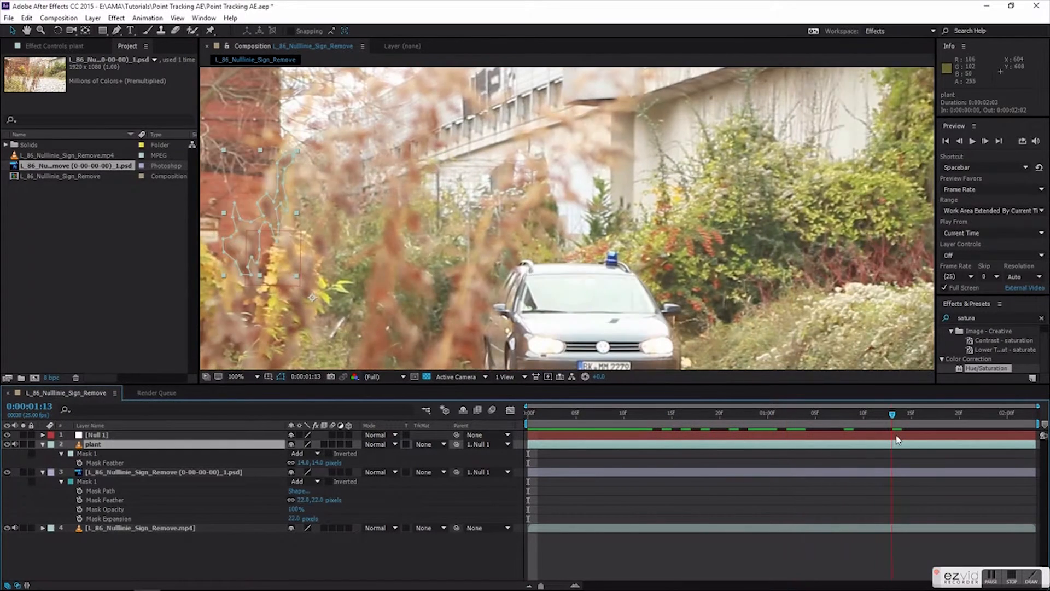
key("Home")
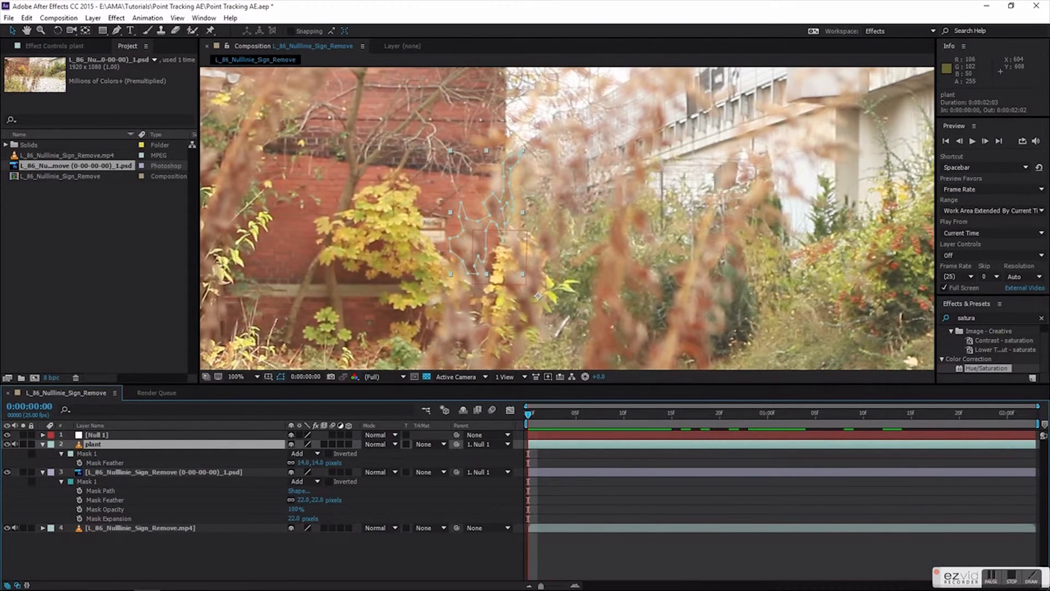
Hide the mask outlines in the composition view and play a preview of the shot
left_click(281, 376)
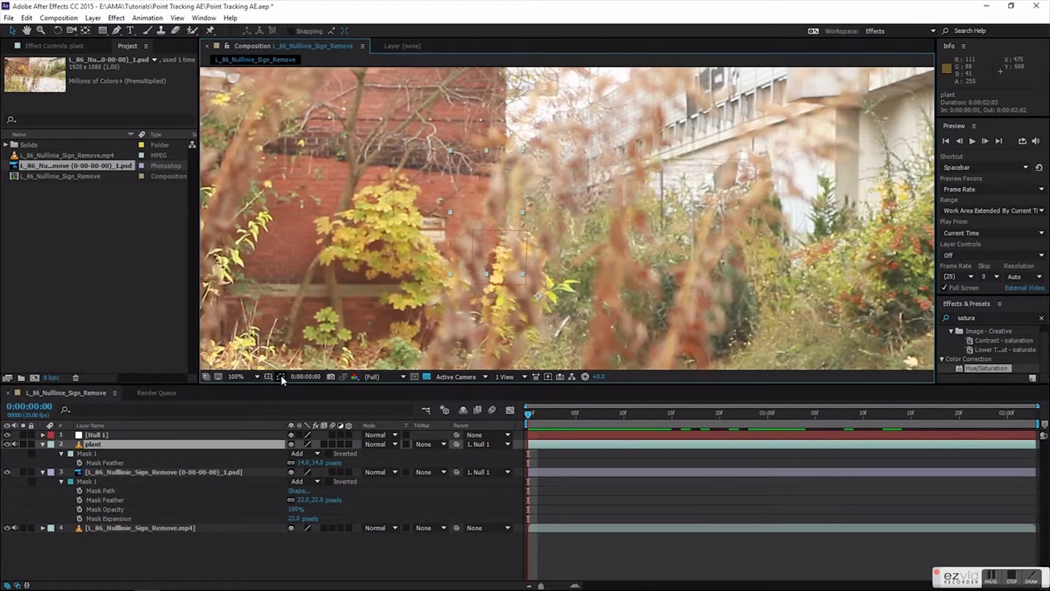
key("space")
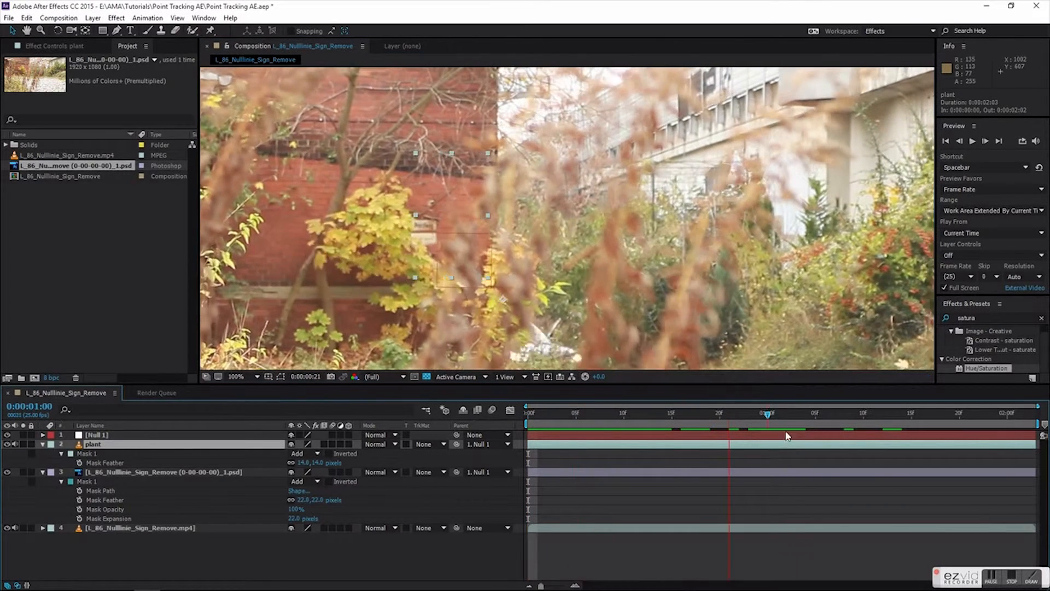
key("space")
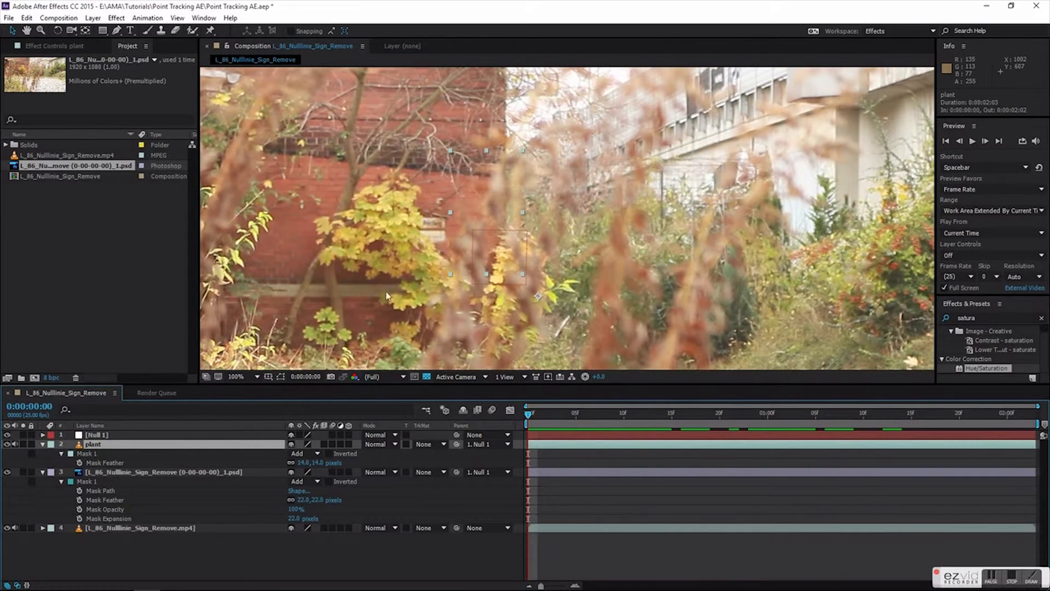
Move the plant layer's anchor point to the base of the masked stem with the Pan Behind tool
key("y")
key("y")
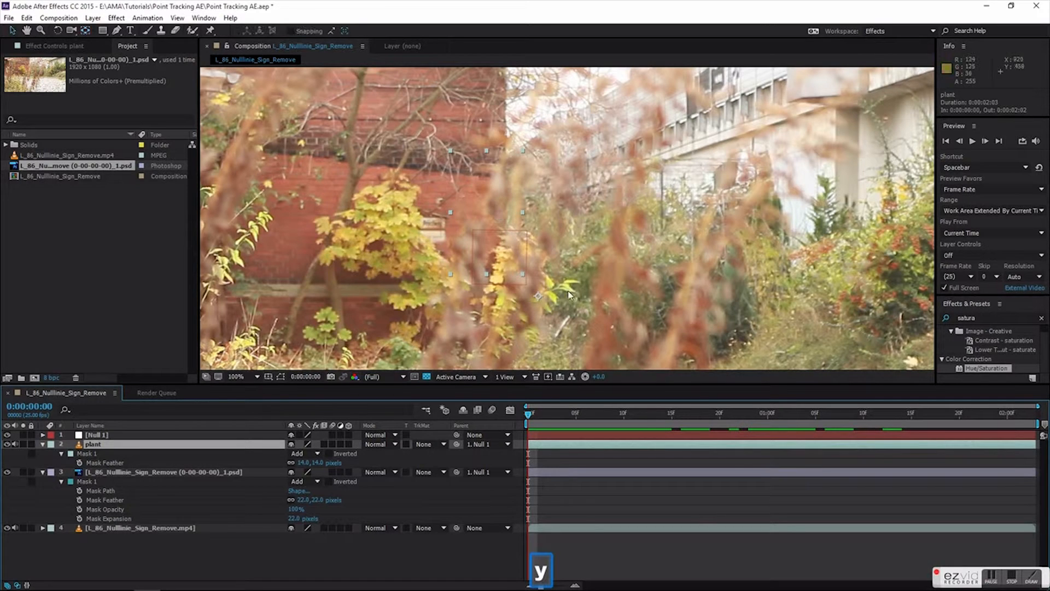
left_click_drag(532, 303, 469, 273)
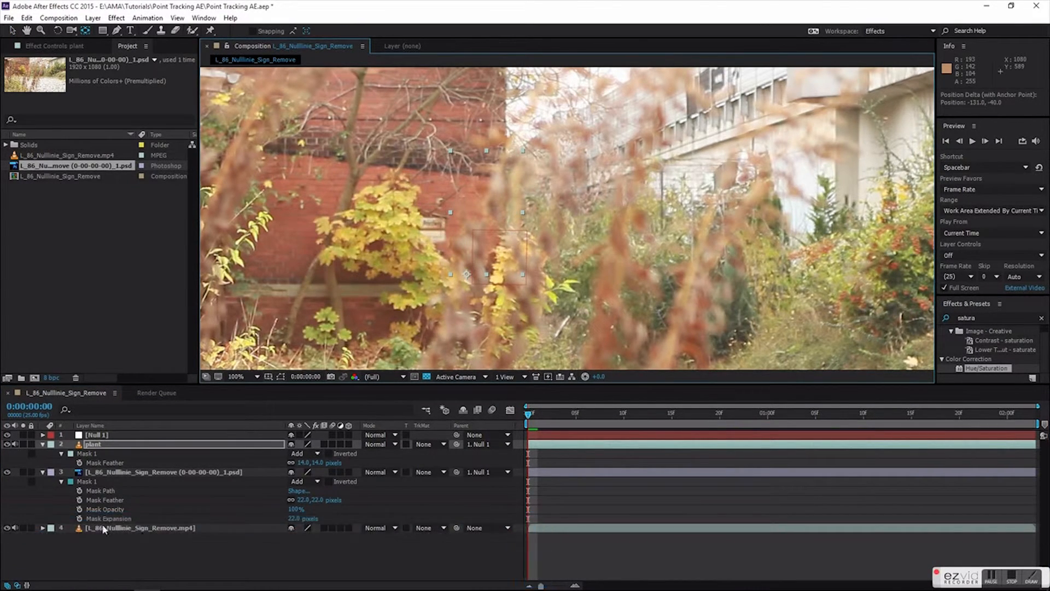
Animate the plant layer's Rotation with small sway keyframes at frames 0, 2, 4 and 7
left_click(115, 444)
key("r")
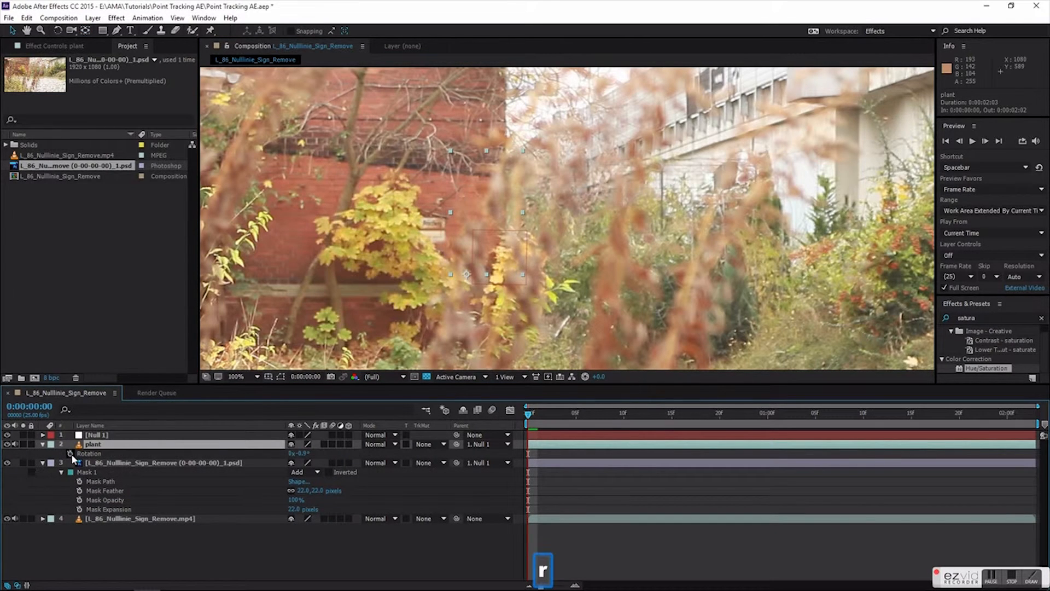
left_click(70, 454)
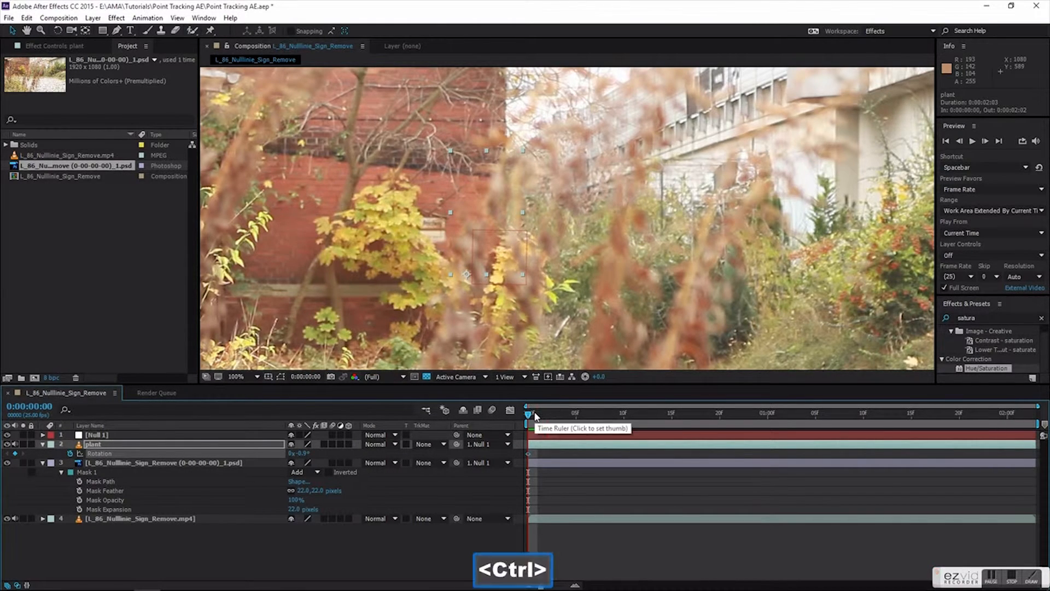
key("ctrl+Right")
key("ctrl+Right")
mouse_move(300, 454)
left_mouse_down()
mouse_move(289, 453)
mouse_move(312, 455)
mouse_move(298, 455)
left_mouse_up()
key("ctrl+Right")
key("ctrl+Right")
key("ctrl+Right")
key("ctrl+Right")
key("ctrl+Right")
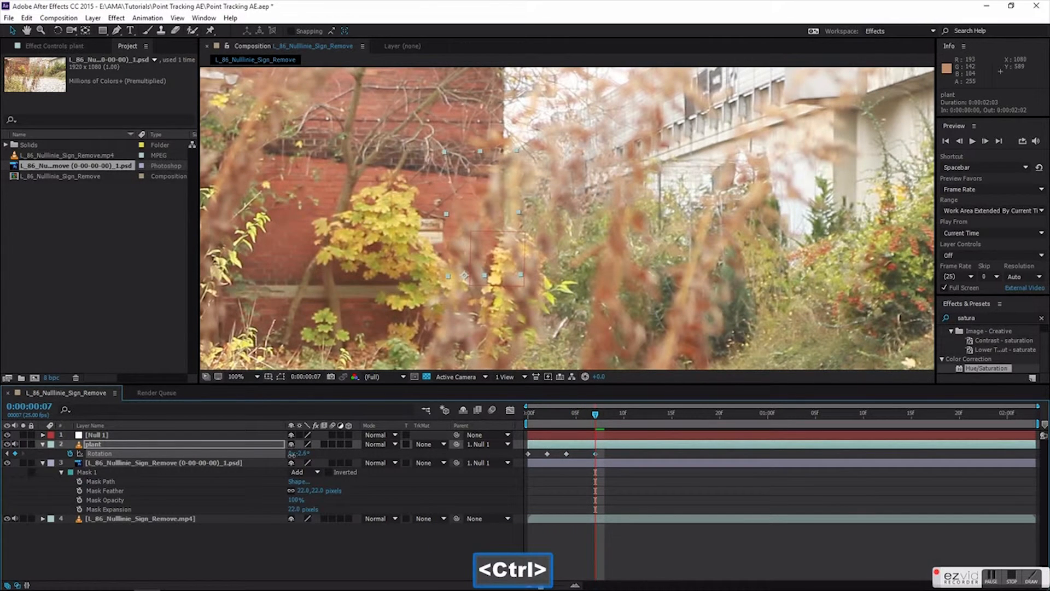
Keyframe the plant layer's Position at frames 0, 2 and 5, using -9.9, 81.6 at frame 2
left_click(143, 443)
key("p")
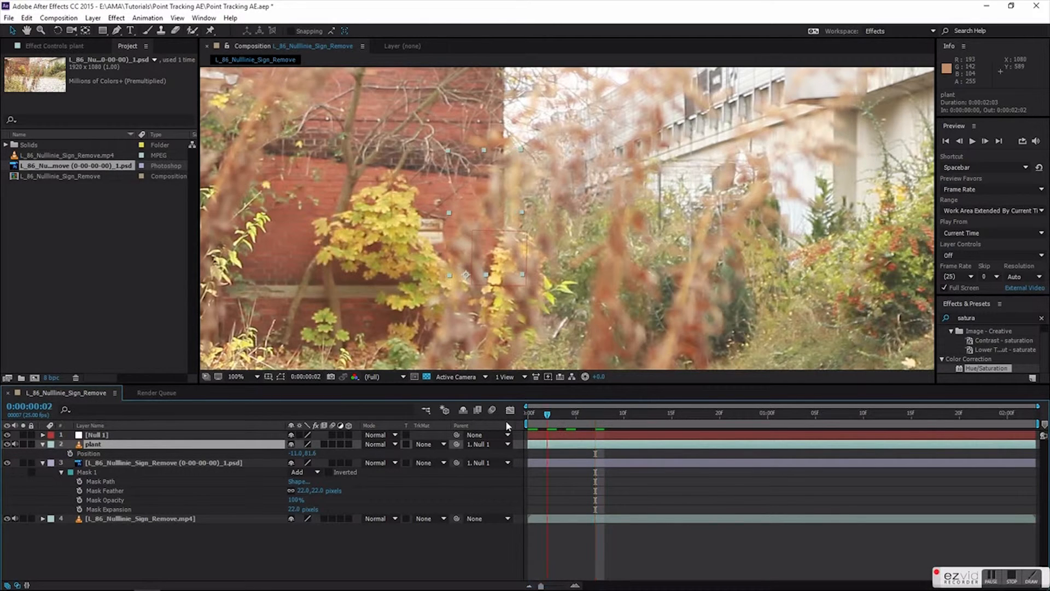
key("Home")
left_click(71, 453)
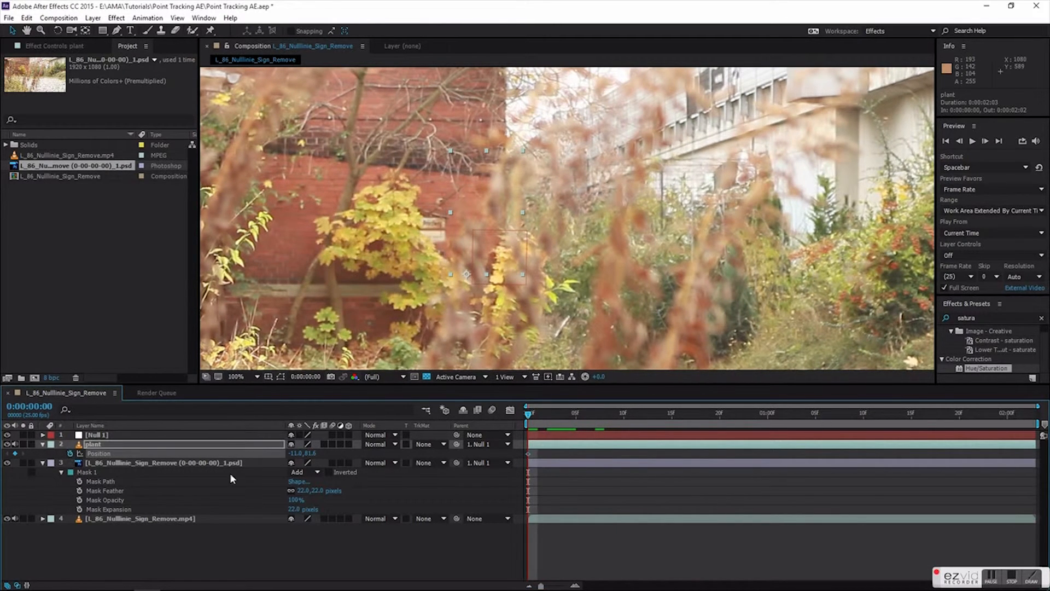
key("ctrl+Right")
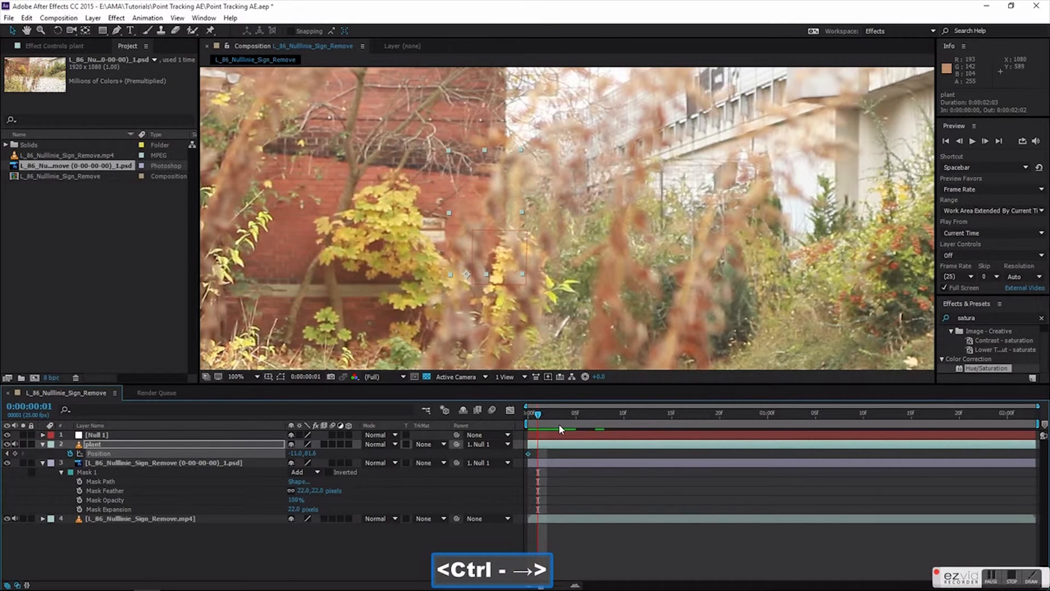
key("ctrl")
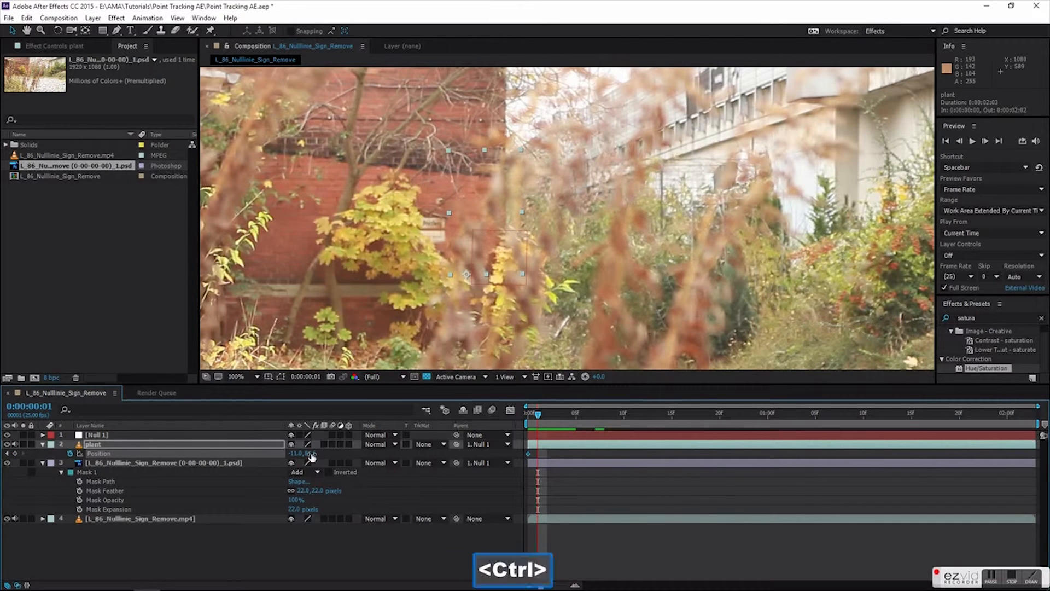
left_click_drag(311, 453, 301, 455)
left_click_drag(293, 455, 287, 455)
left_click_drag(549, 417, 549, 455)
key("ctrl+z")
key("ctrl+z")
left_click(540, 455)
Select all Position keyframes of the plant layer and apply Easy Ease to them
left_click_drag(558, 455, 526, 451)
right_click(547, 453)
mouse_move(610, 446)
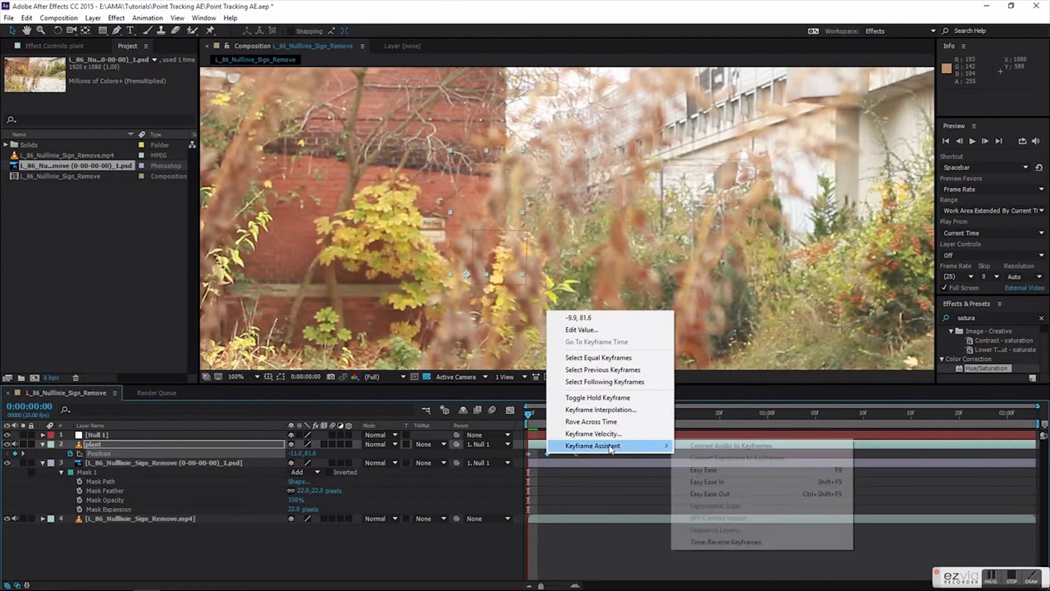
left_click(704, 470)
Adjust the plant layer's Position in the first frames and set its X value to 10
mouse_move(530, 419)
left_mouse_down()
mouse_move(571, 422)
mouse_move(531, 431)
mouse_move(543, 427)
left_mouse_up()
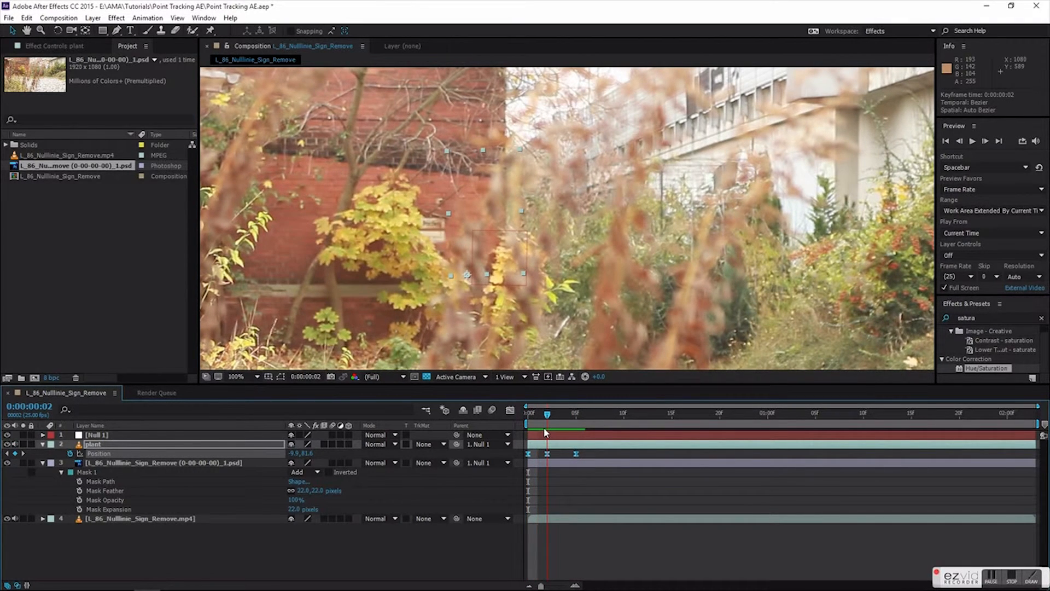
key("ctrl")
left_click_drag(297, 453, 282, 457)
mouse_move(549, 419)
left_mouse_down()
mouse_move(577, 418)
mouse_move(549, 426)
mouse_move(576, 435)
mouse_move(546, 427)
left_mouse_up()
left_click(296, 453)
type("10")
key("Return")
Apply Easy Ease to the plant layer's Rotation keyframes at frames 0, 3, 7 and 10
left_click_drag(632, 450, 507, 458)
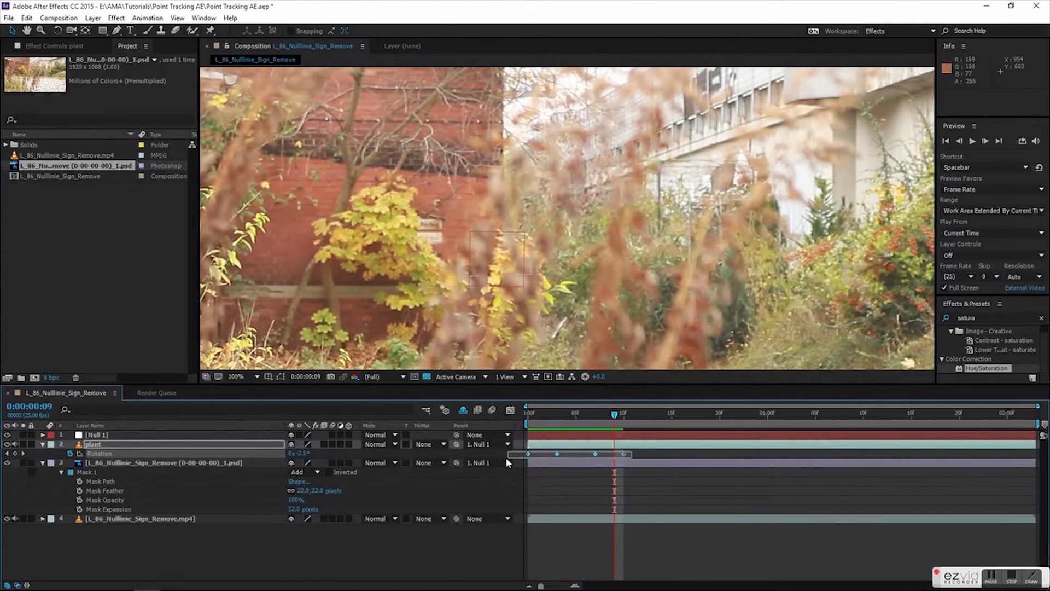
right_click(529, 453)
mouse_move(580, 447)
left_click(706, 472)
Fine-tune the plant layer's Rotation values at frames 3 and 7, then return to the first frame
left_click(580, 436)
mouse_move(566, 415)
left_mouse_down()
mouse_move(654, 417)
mouse_move(558, 421)
left_mouse_up()
left_click_drag(298, 453, 305, 454)
left_click_drag(557, 417, 595, 417)
left_click_drag(298, 453, 308, 454)
left_click_drag(596, 416, 523, 448)
Add the expression loopOut(type="cycle") to the plant layer's Rotation and copy the expression text
left_click(97, 454)
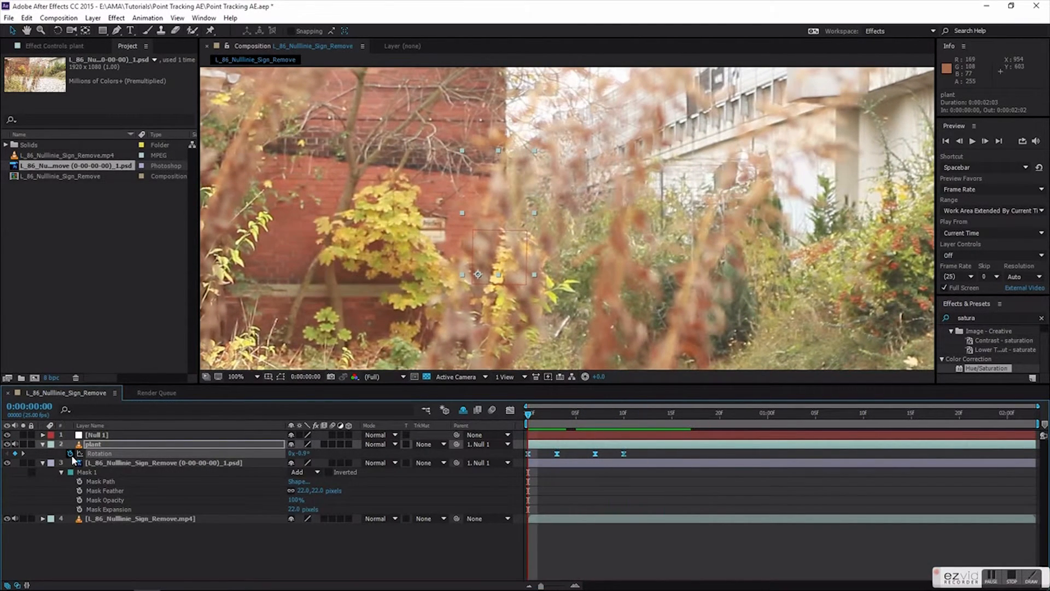
left_click(70, 454, "alt")
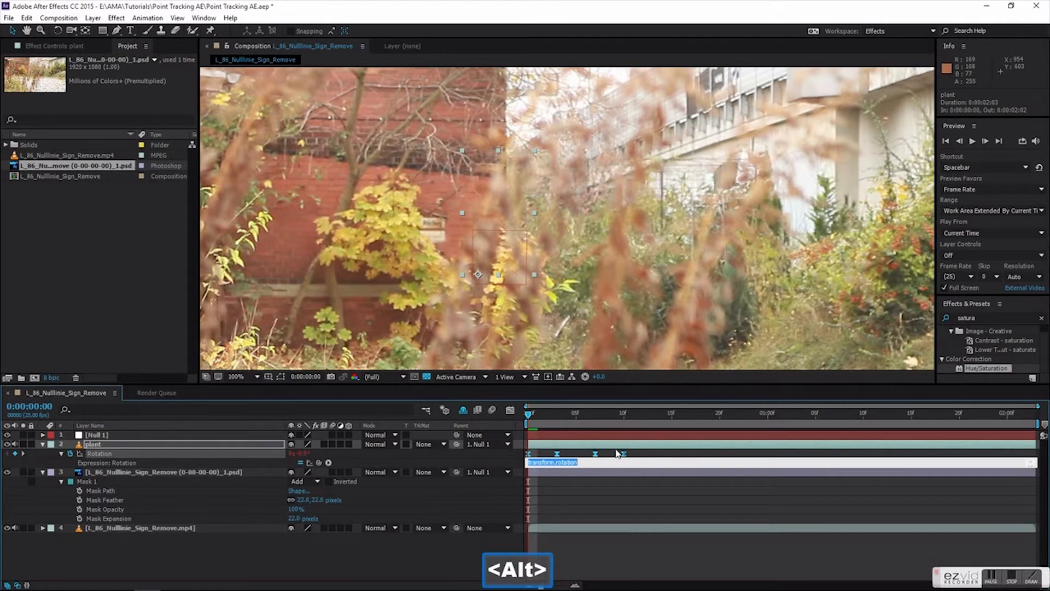
type("loopOut(type")
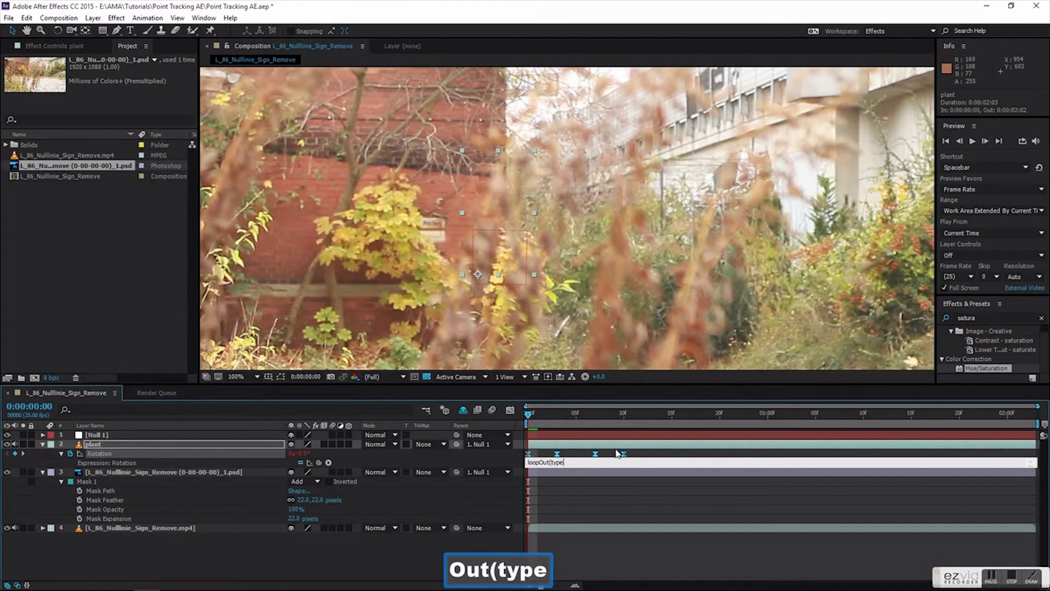
type("=\"cycle\")")
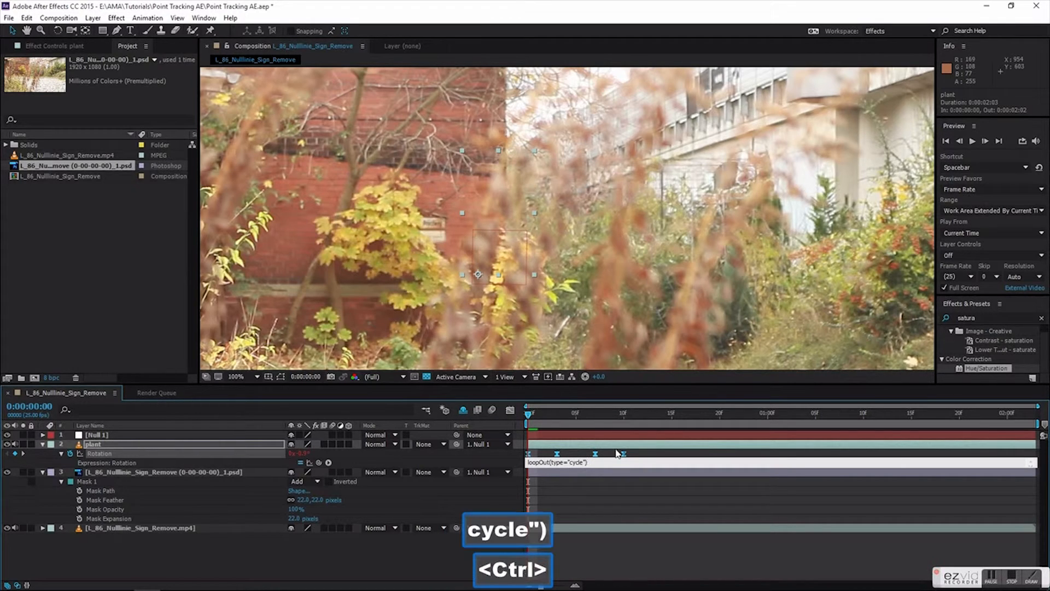
key("ctrl+a")
key("ctrl+c")
left_click(285, 580)
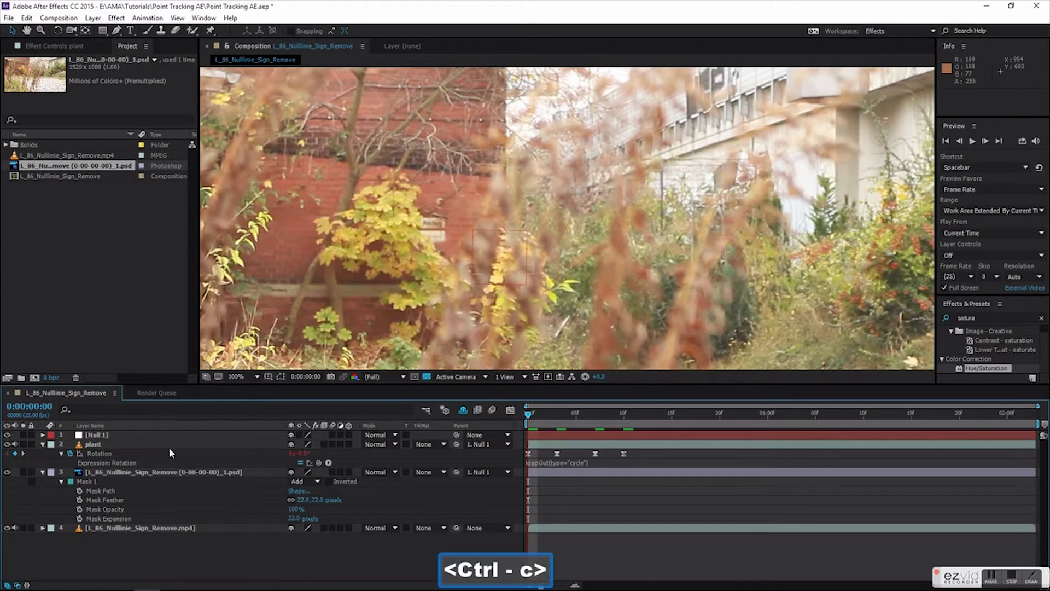
Add the copied expression loopOut(type="cycle") to the plant layer's Position and preview the looping sway
left_click(120, 446)
key("p")
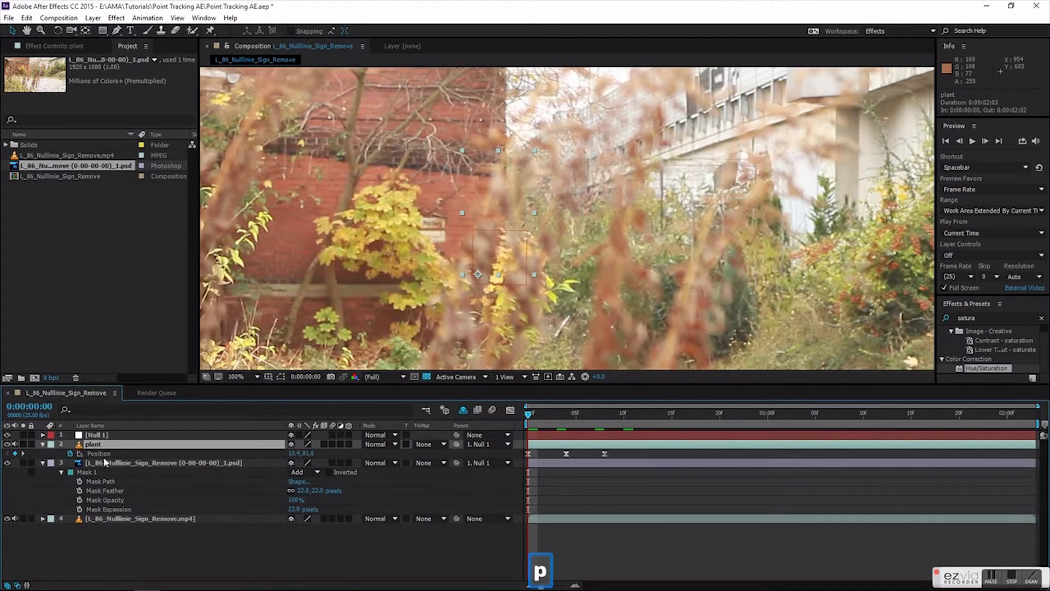
left_click(69, 454, "alt")
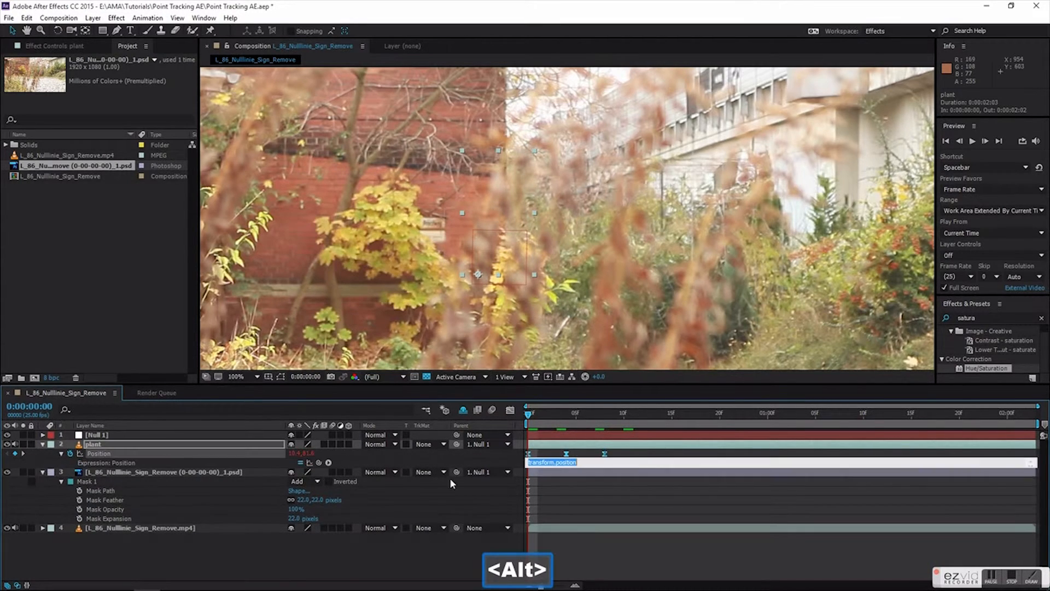
key("ctrl+v")
left_click(271, 556)
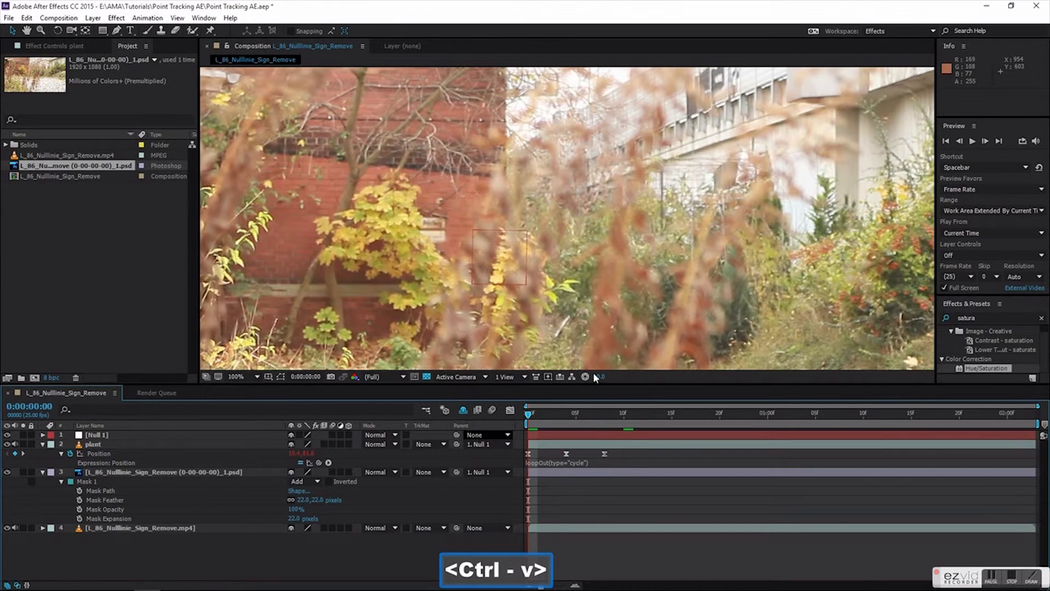
left_click_drag(525, 413, 676, 421)
key("space")
key("space")
Delete the plant layer's last Rotation keyframe at frame 10
left_click(121, 444)
key("r")
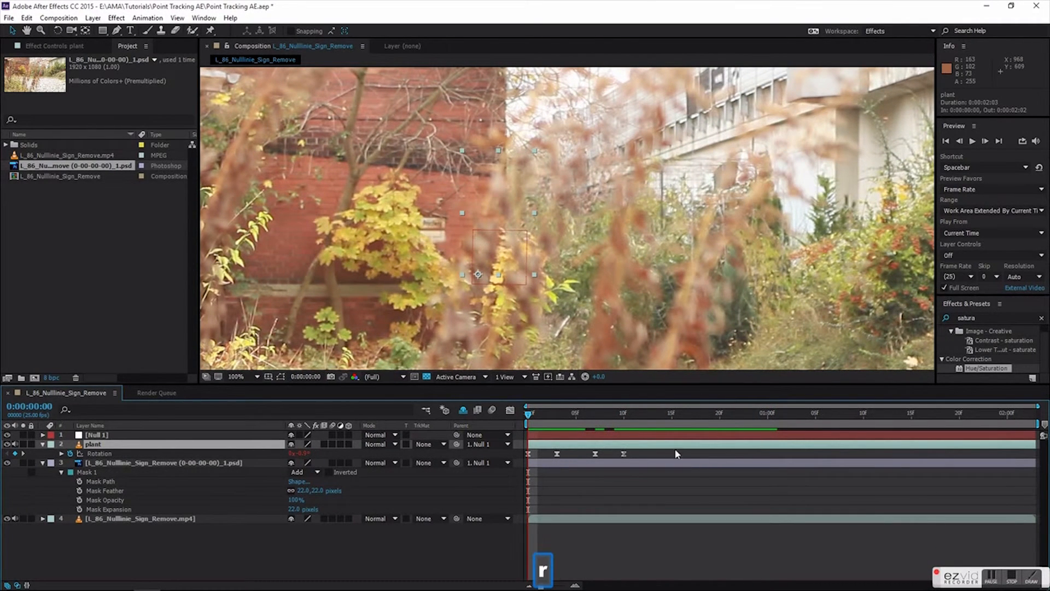
left_click(623, 453)
key("Delete")
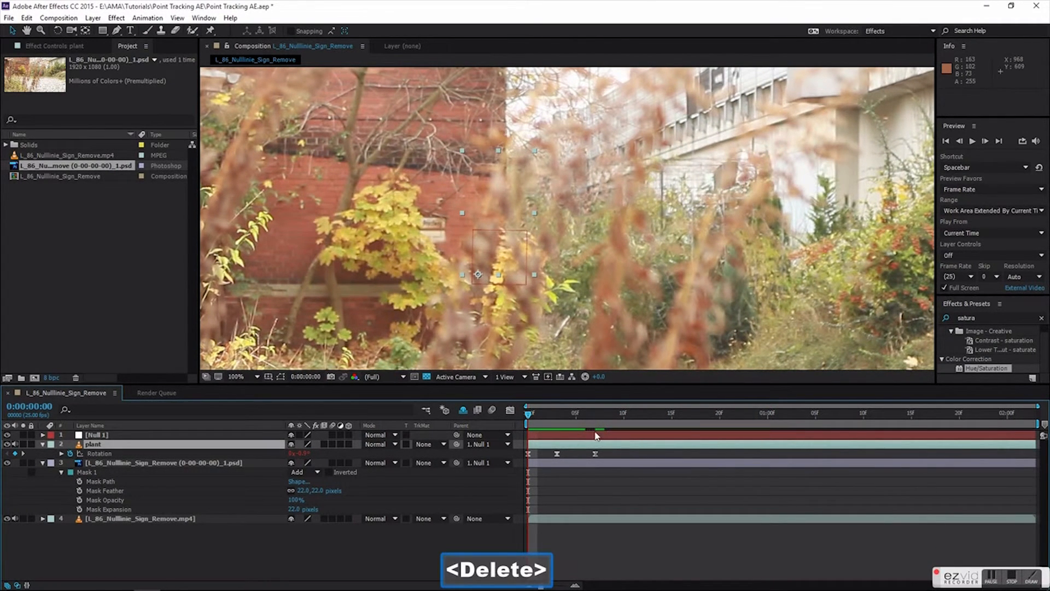
Create a new Rotation keyframe for the plant layer at frame 10 with a finely adjusted value and return to the first frame
left_click(615, 417)
left_click_drag(617, 418, 623, 417)
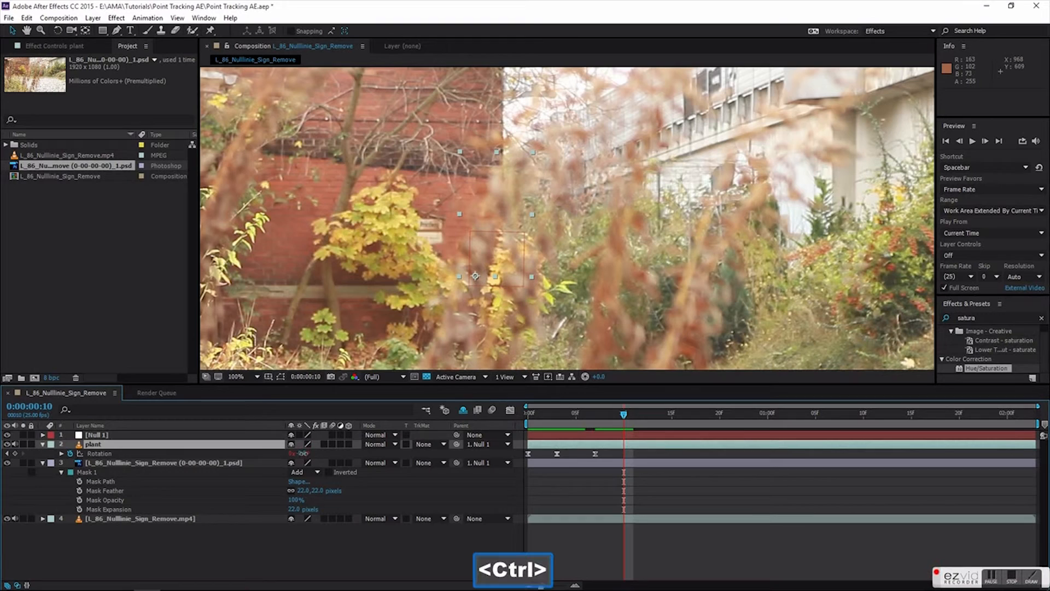
left_click_drag(305, 456, 308, 453)
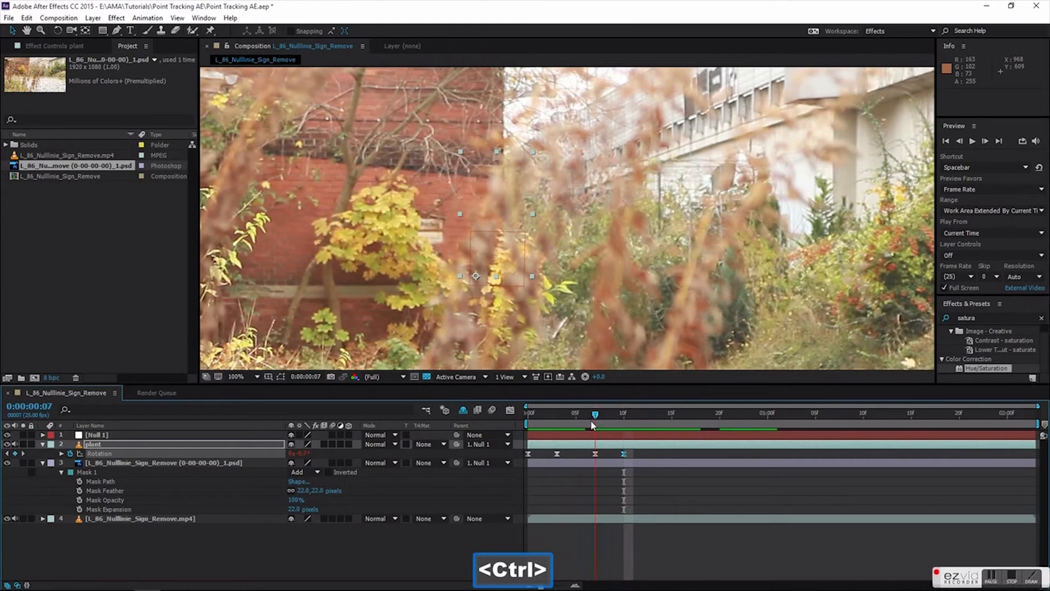
key("Home")
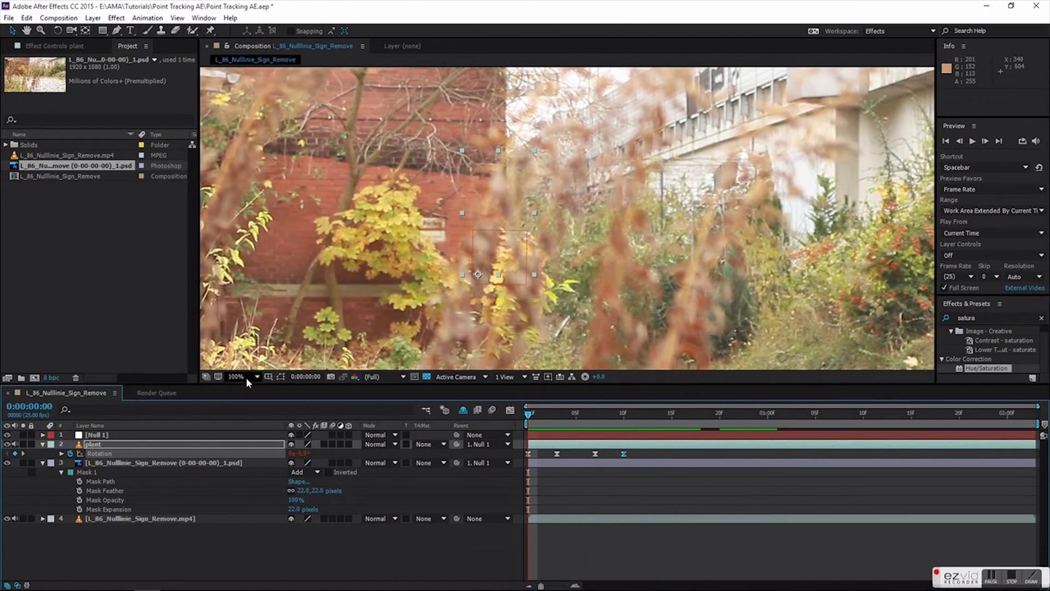